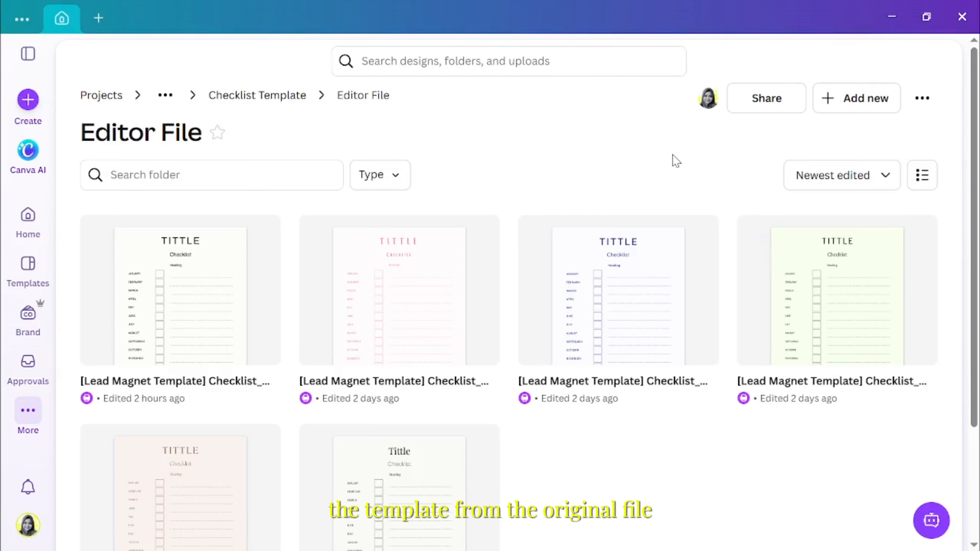
Make a copy of the first lead magnet checklist template in the Editor File folder
click(261, 235)
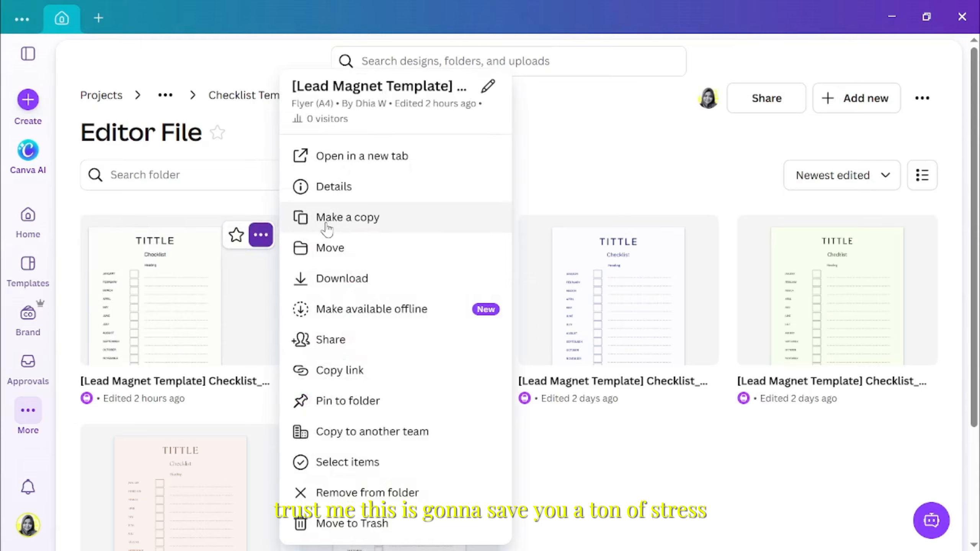
click(328, 228)
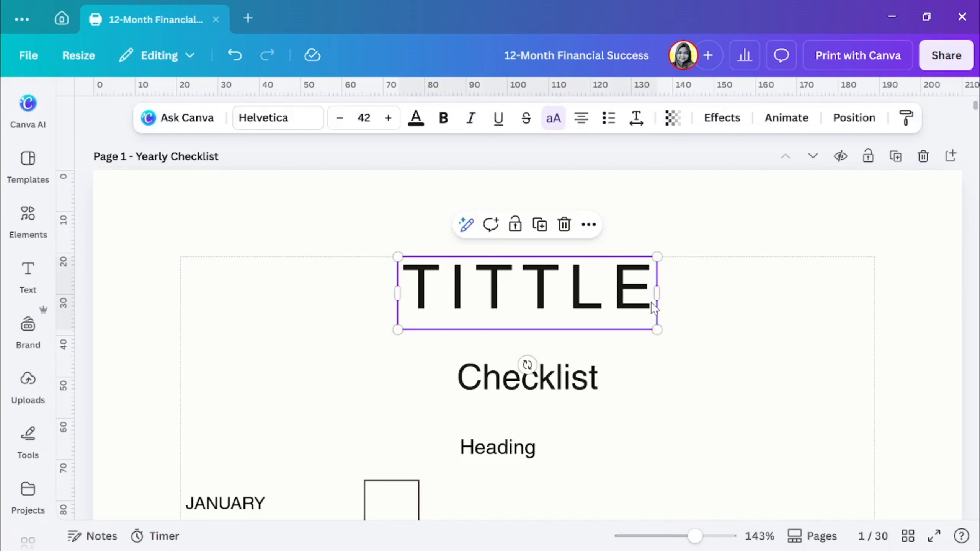
Replace the page title with "12-Month Financial Success" and narrow its text box to fit within the page margins
double_click(651, 302)
text(12-MONTH FINANCIAL SUCCESS)
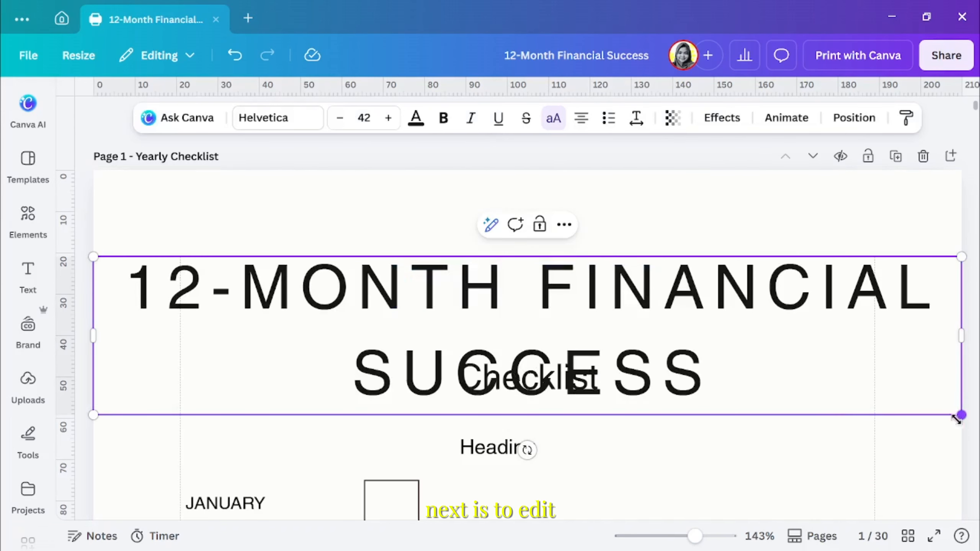
drag(958, 419, 873, 381)
drag(92, 398, 177, 381)
Move the Checklist subtitle down so it sits clear below the two-line title
click(497, 396)
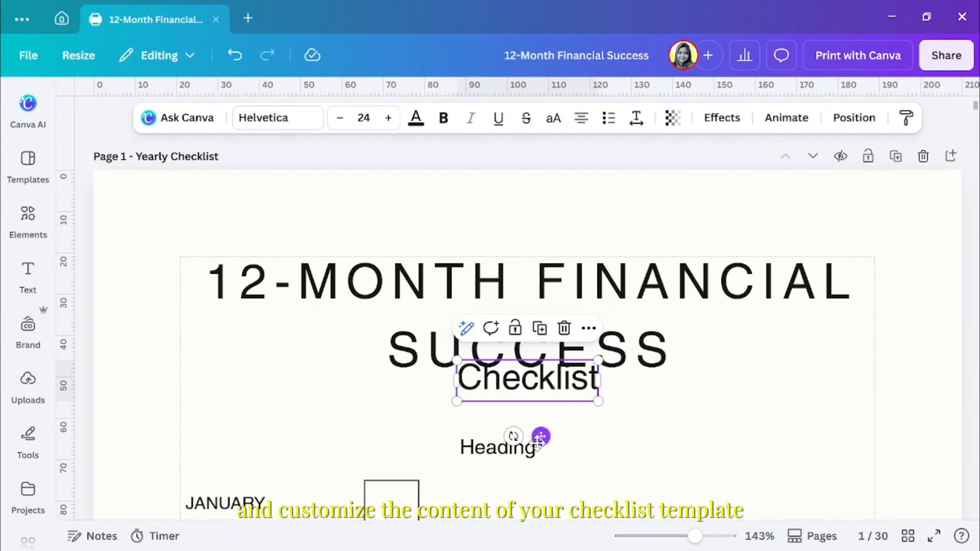
drag(540, 441, 539, 460)
click(745, 270)
click(925, 277)
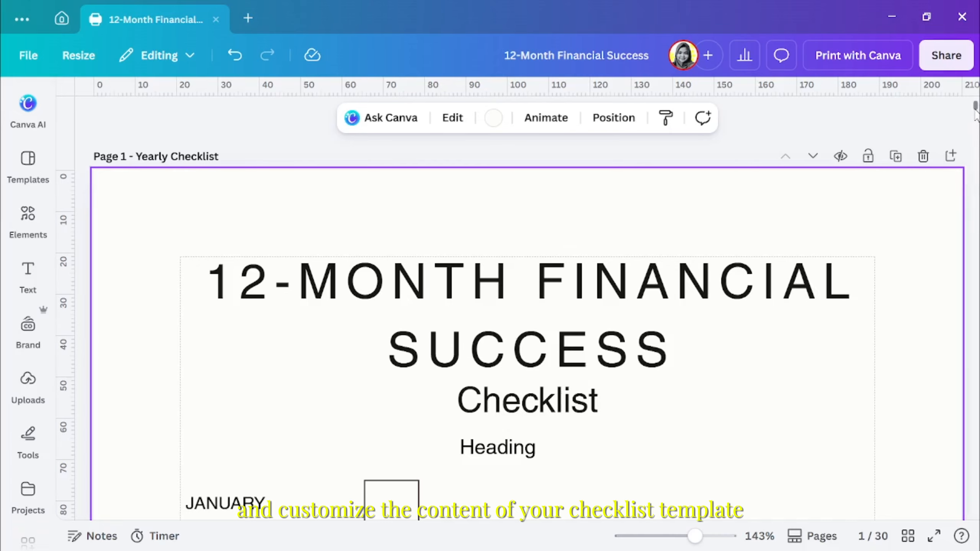
Replace the heading of the monthly table with "Yearly Goals (One Step Per Month)"
scroll(976, 112, down, 5)
click(528, 172)
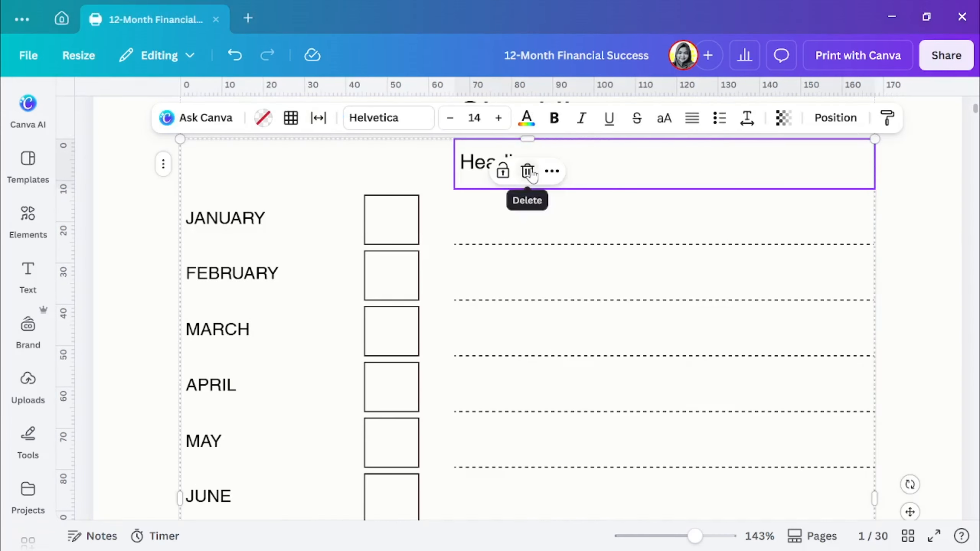
double_click(582, 168)
text(Yearly Goals (One Step Per Month))
click(922, 224)
Fill the table below December with "Finance Insight" and the quote "Do not save what is left after spending, but spend what is left after saving." — Warren Buffett
scroll(795, 248, down, 11)
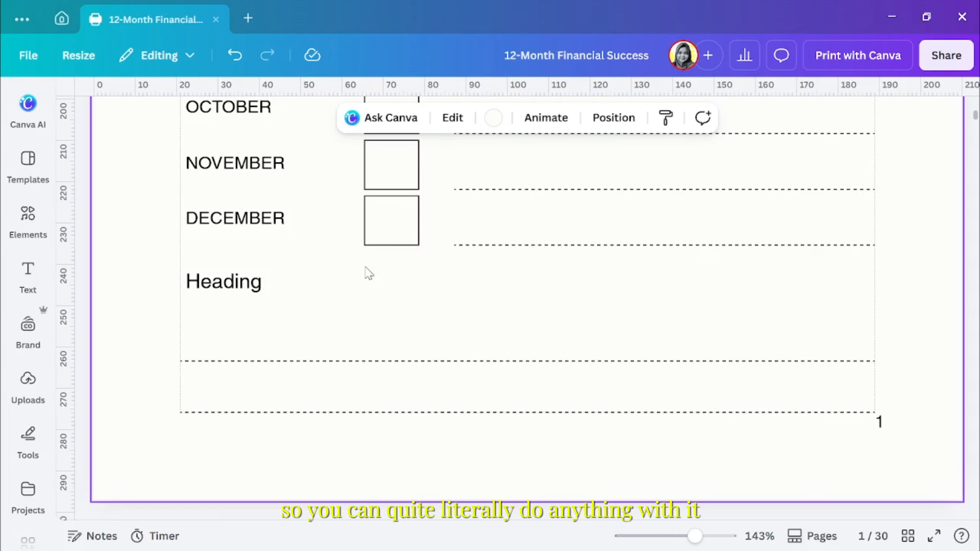
double_click(367, 275)
text(Finance Insight)
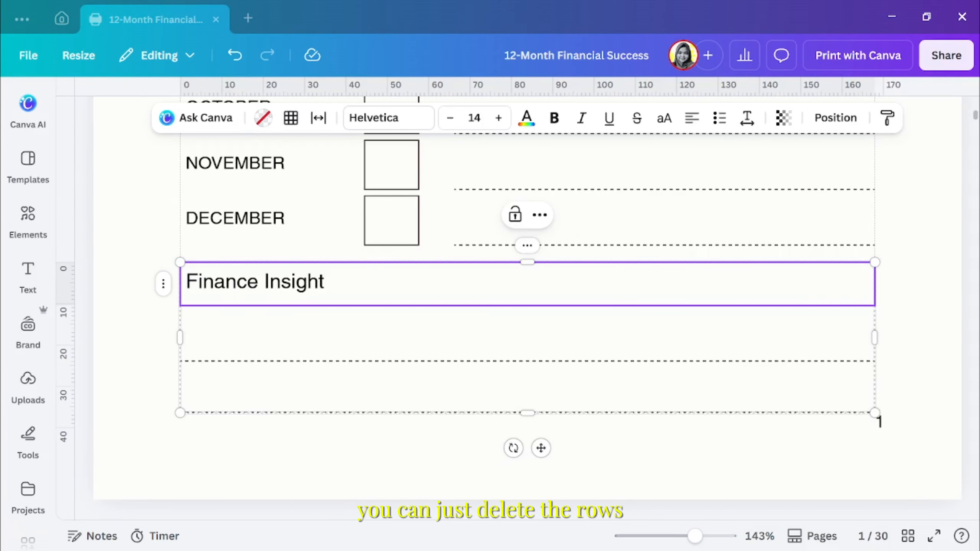
double_click(317, 351)
text("Do not save what is left after spending, but spend what is left after saving." — Warren Buffett)
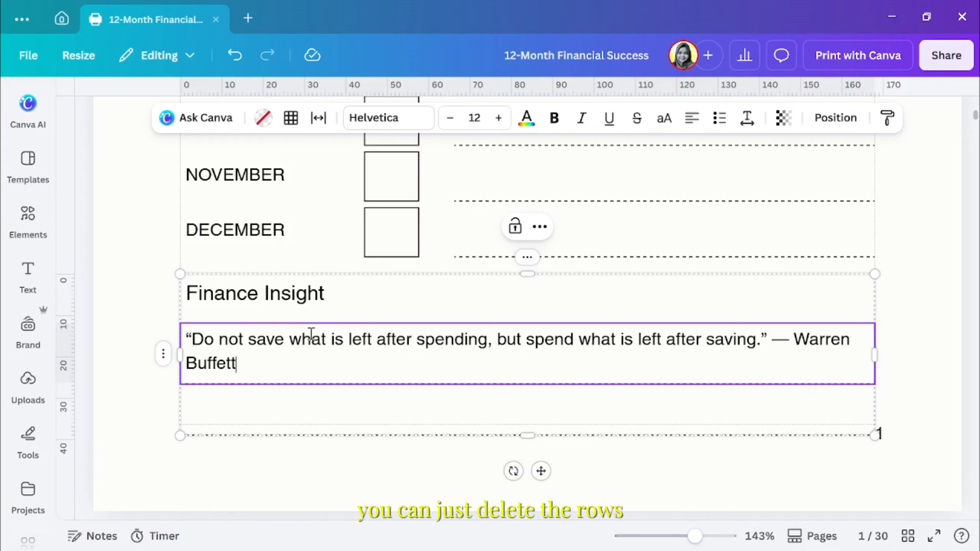
click(921, 386)
Remove the dashed borders from the Finance Insight table and delete its empty last row
click(715, 416)
click(541, 470)
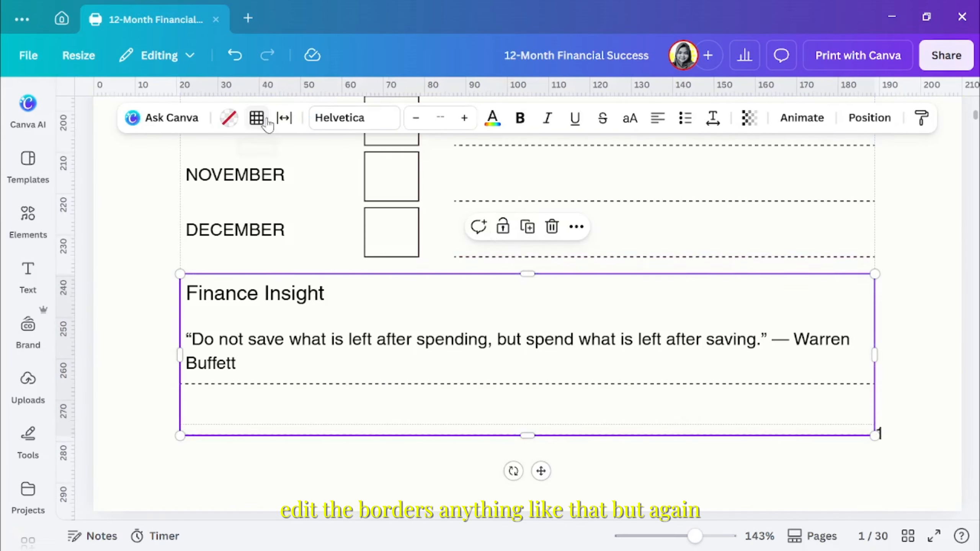
click(259, 119)
click(306, 192)
click(362, 218)
click(162, 412)
click(214, 195)
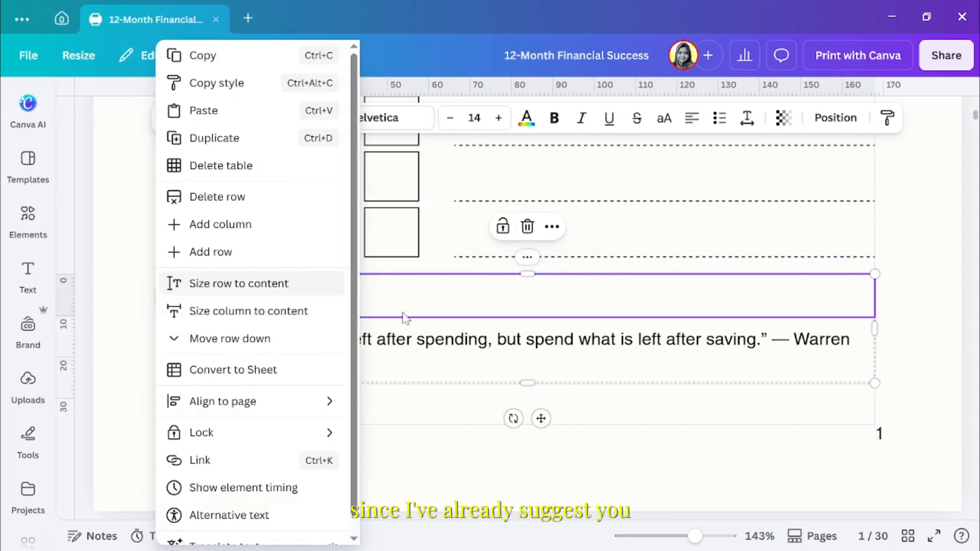
Center the text of the Finance Insight table and put the Warren Buffett attribution on its own line
click(219, 282)
click(658, 118)
click(744, 346)
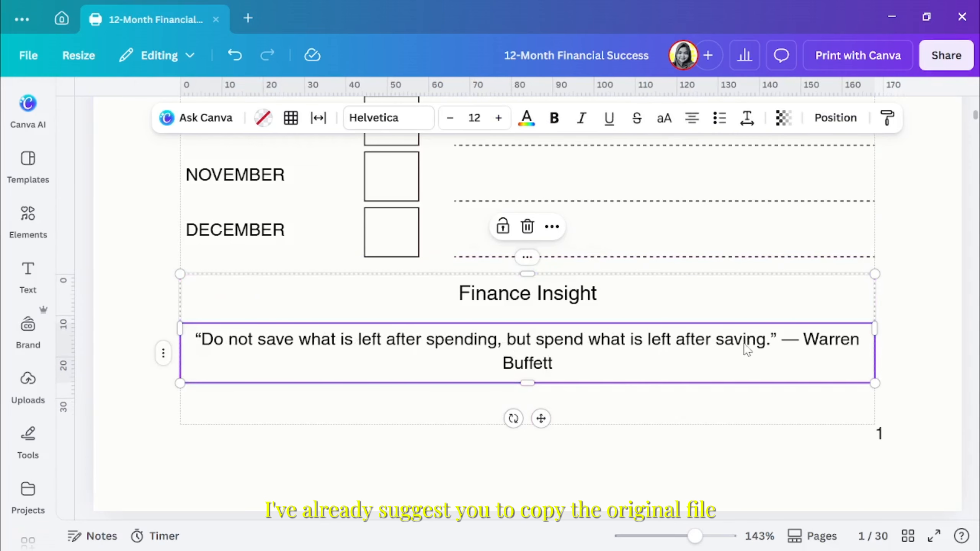
key(Return)
Enlarge the Finance Insight table's text, with the quote at size 14 and its sentence fitting on one line
click(541, 418)
click(466, 119)
click(467, 119)
click(466, 119)
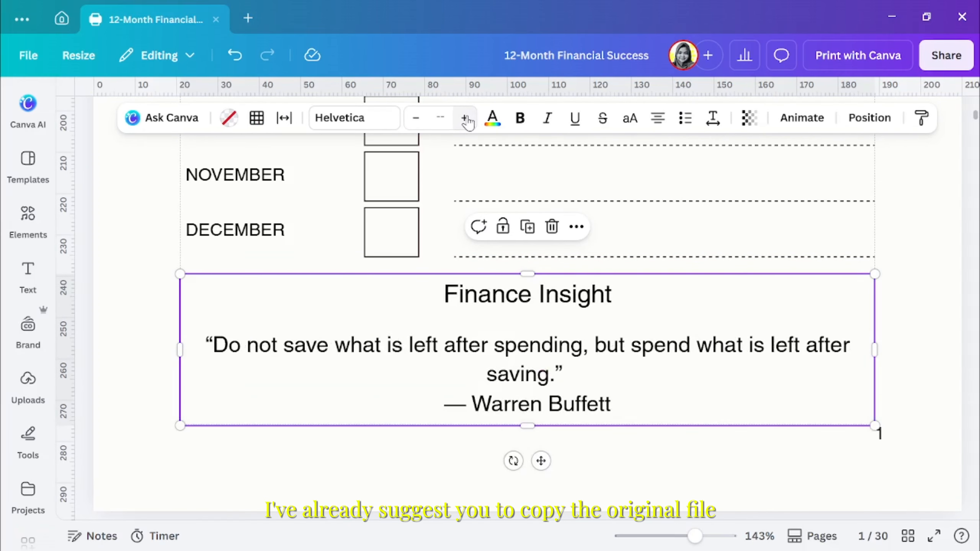
click(416, 119)
click(899, 361)
click(664, 367)
key(Escape)
click(757, 460)
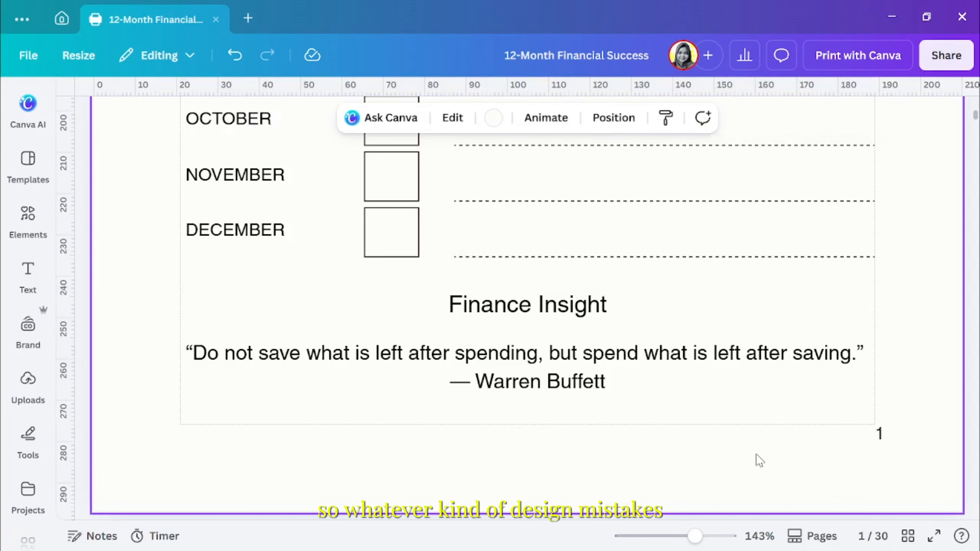
Add the LeadMagDesign brand logo to page 1, scale it down and center it above the title
scroll(758, 461, up, 15)
scroll(757, 460, up, 4)
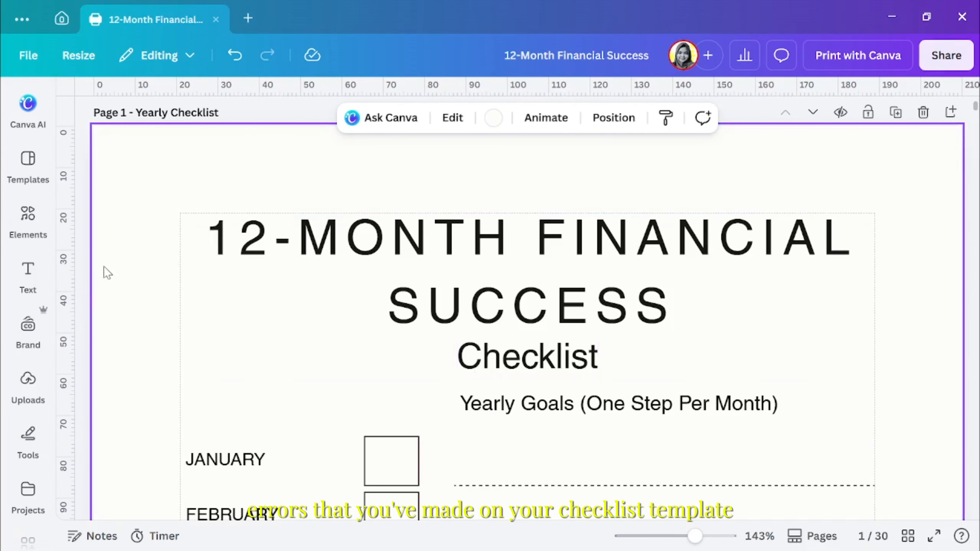
click(28, 326)
click(260, 426)
scroll(794, 368, down, 5)
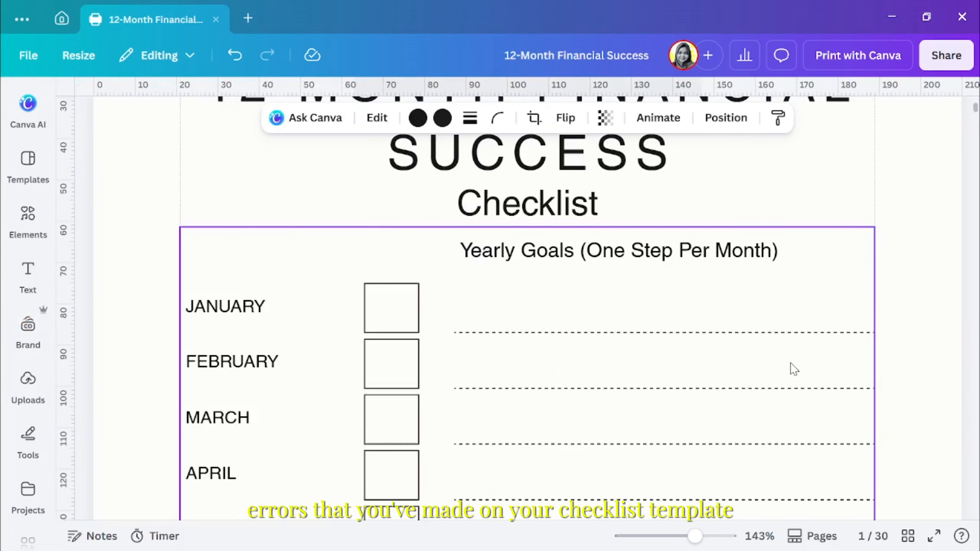
drag(521, 421, 521, 232)
drag(681, 275, 532, 236)
drag(463, 215, 552, 224)
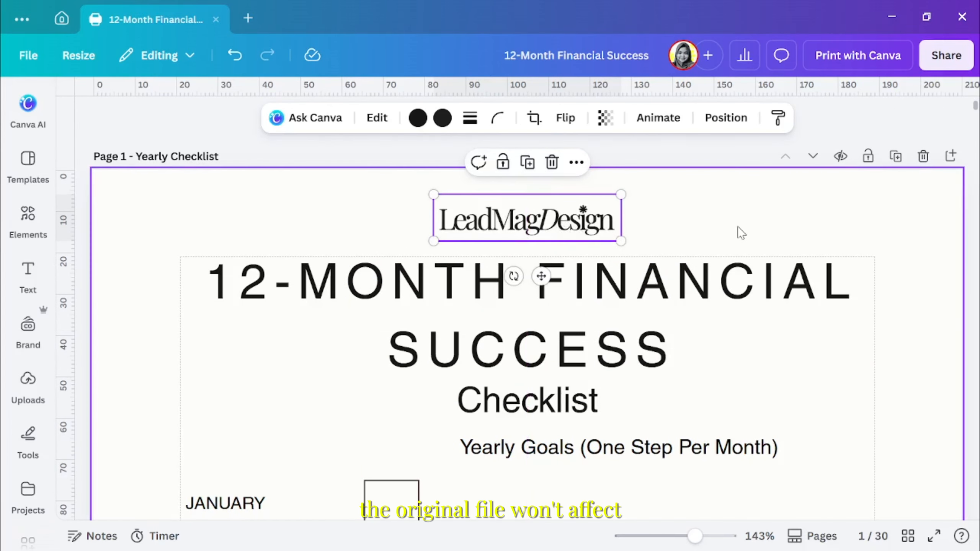
Set the font size of the page title to 32
click(730, 288)
click(364, 118)
click(354, 392)
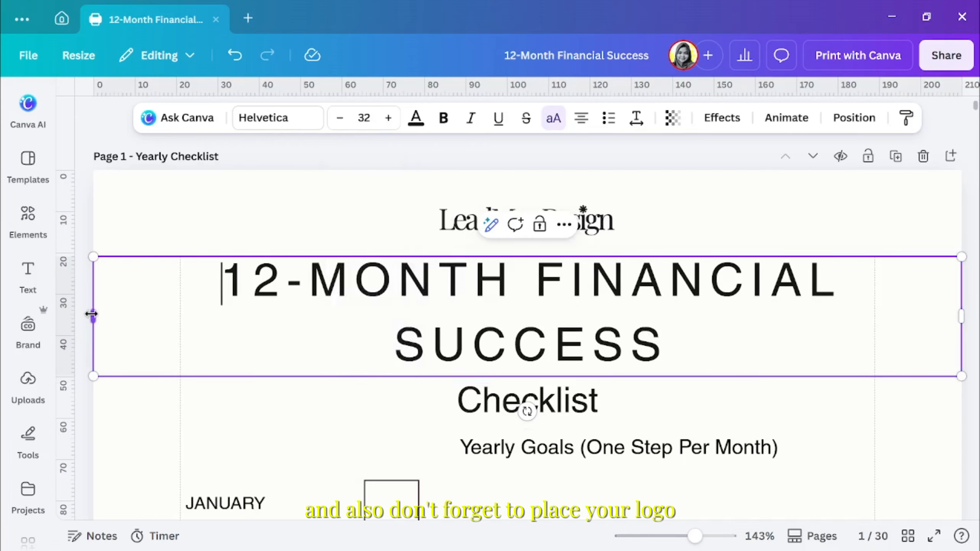
Set the title's font to Times New Roman MT Condensed Bold and the Checklist subtitle's to Times New Roman MT Condensed Regular
click(278, 118)
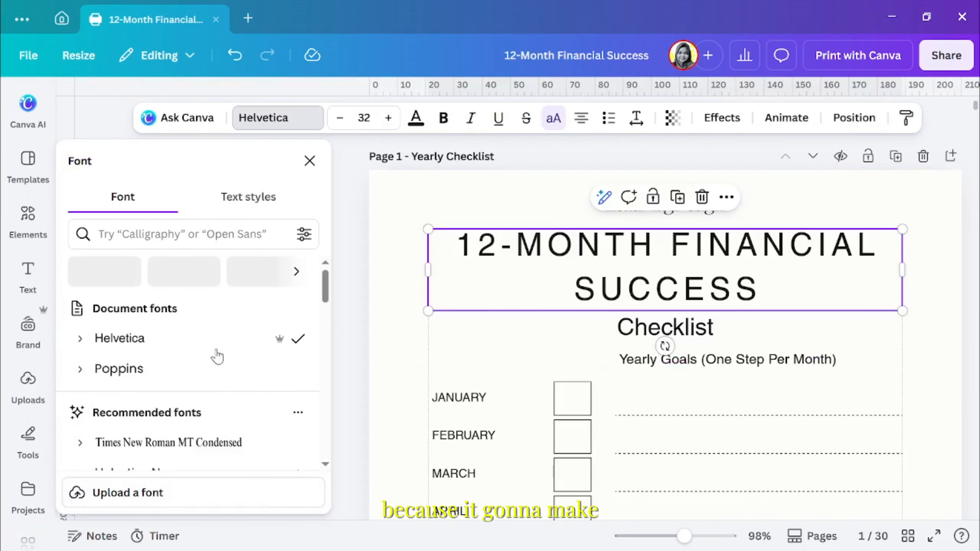
scroll(216, 356, down, 1)
click(80, 367)
click(117, 428)
click(635, 335)
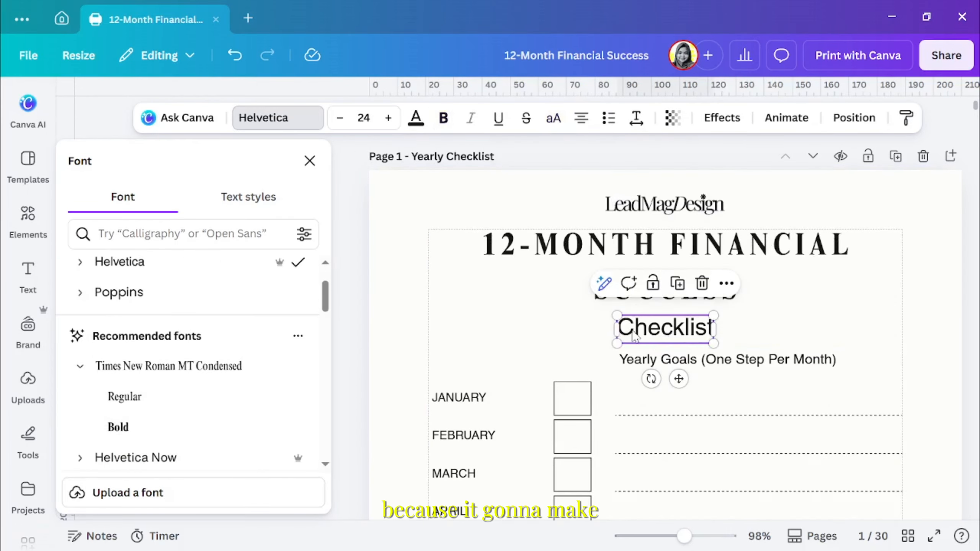
click(117, 399)
click(841, 309)
Set the whole Finance Insight table's font to Times New Roman MT Condensed
scroll(841, 309, down, 10)
click(668, 403)
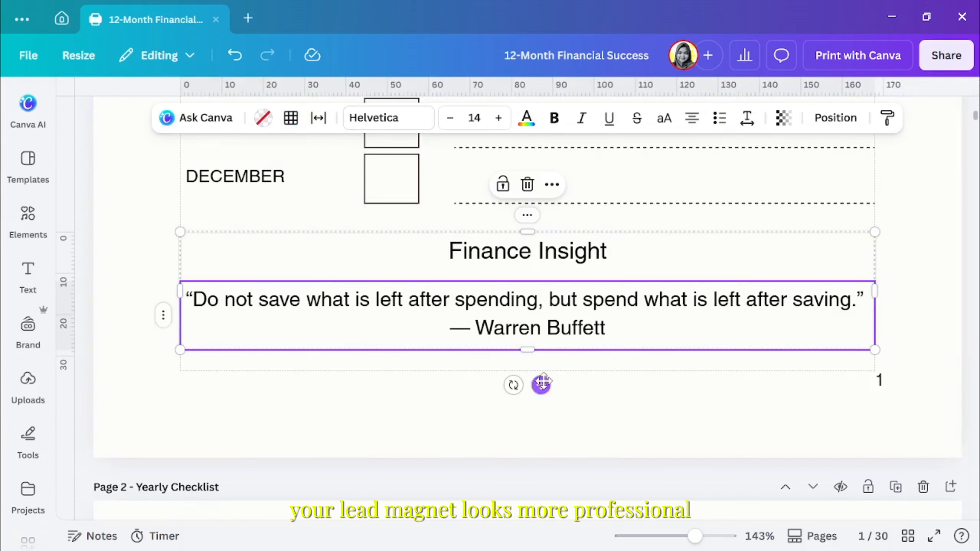
click(359, 118)
click(100, 366)
click(102, 402)
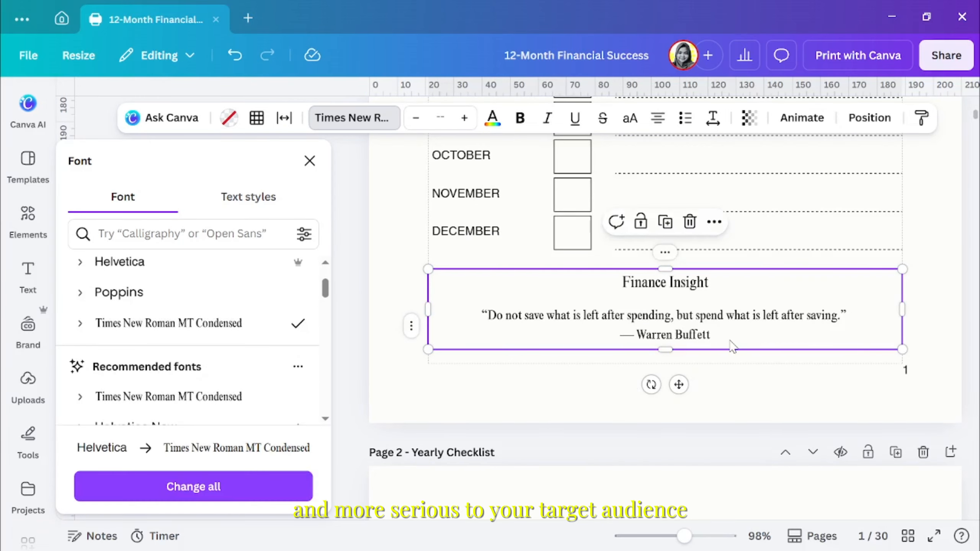
Set the quote in the Finance Insight table to size 17 and italic
click(664, 321)
click(498, 118)
click(499, 118)
click(499, 118)
click(499, 118)
click(448, 119)
click(582, 119)
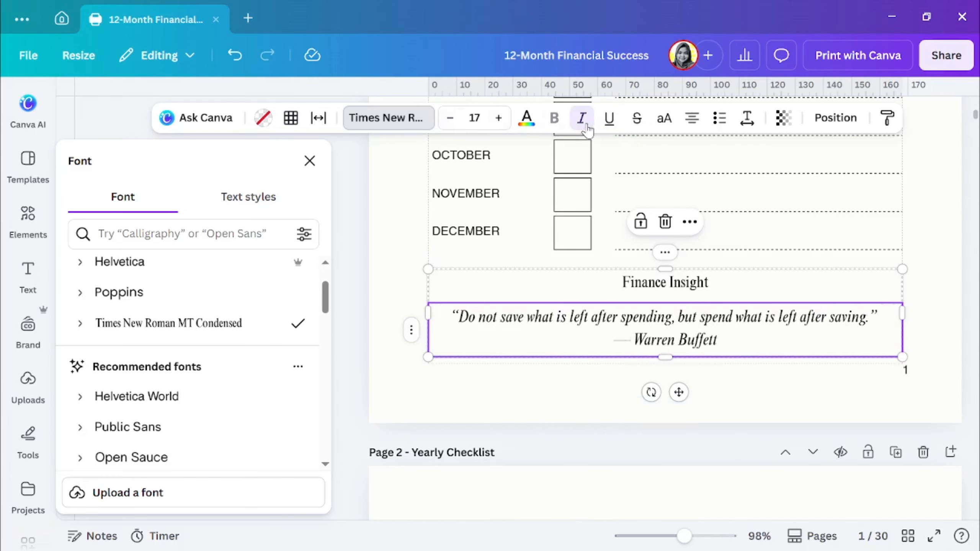
click(828, 409)
Find blue shades for the title's text and apply a dark blue one
scroll(857, 440, up, 12)
click(697, 310)
click(416, 119)
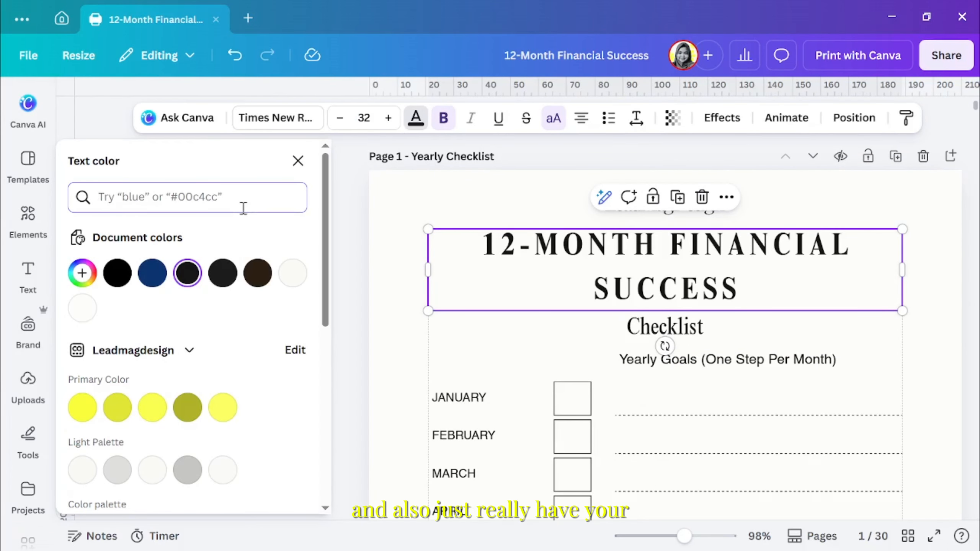
text(blue)
scroll(265, 389, down, 2)
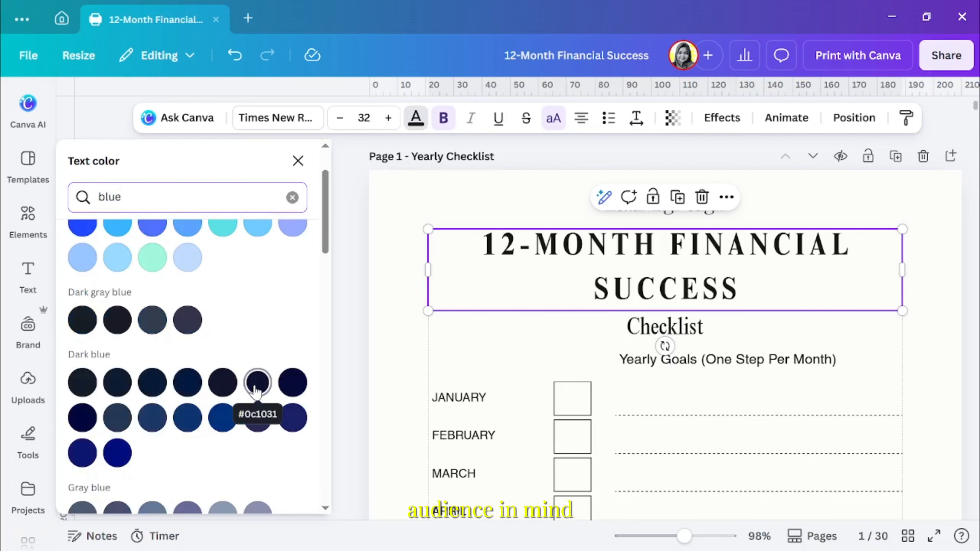
click(83, 418)
click(292, 421)
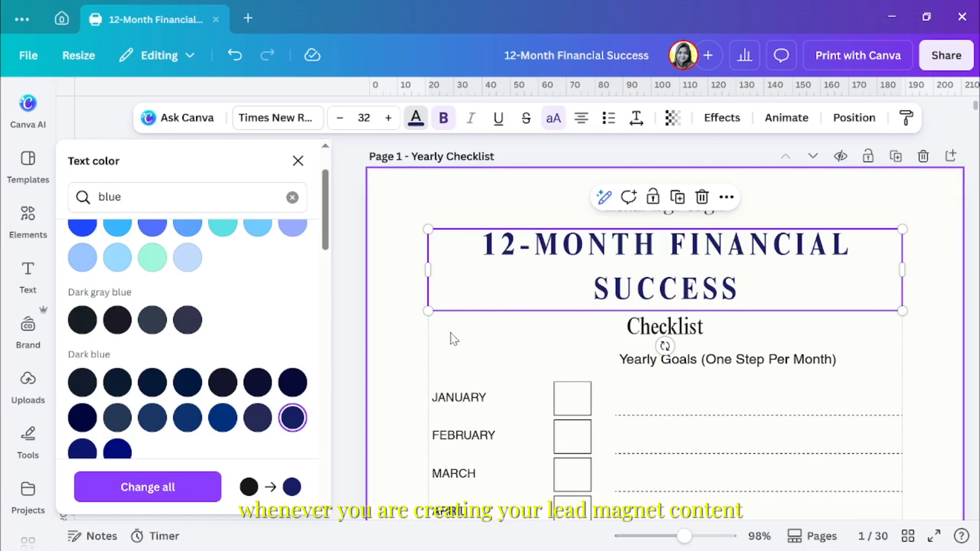
Color the Checklist subtitle with a very dark navy from the dark blue shades
click(666, 329)
click(293, 382)
click(509, 343)
Change the text color of the whole Finance Insight table to dark blue
scroll(510, 343, down, 10)
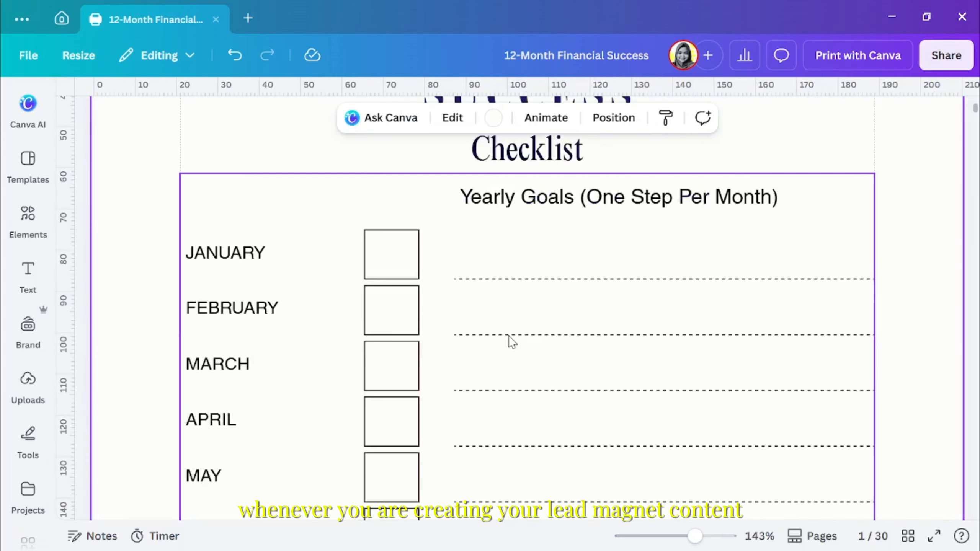
click(529, 398)
click(541, 472)
click(493, 118)
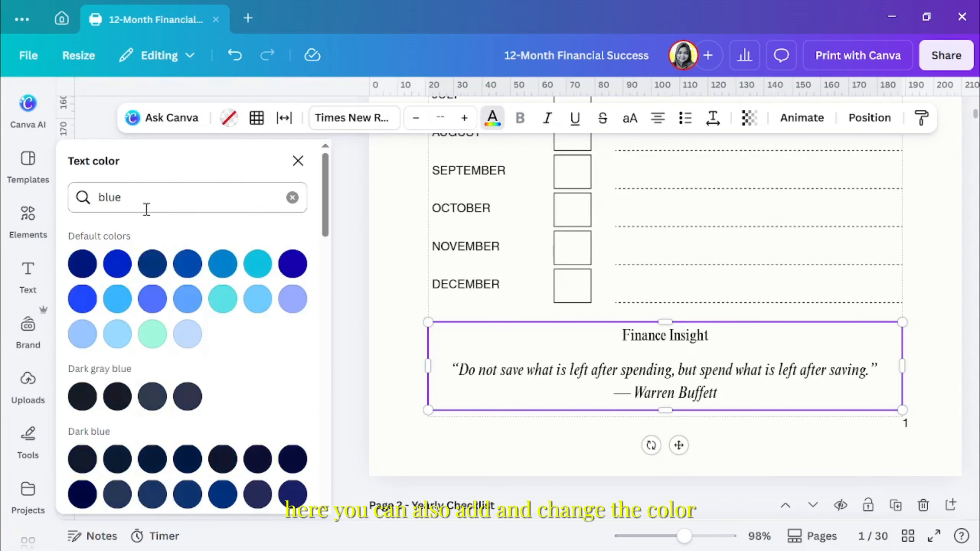
click(153, 274)
click(933, 398)
Color both the text and the borders of the monthly goals table dark blue
scroll(932, 397, up, 15)
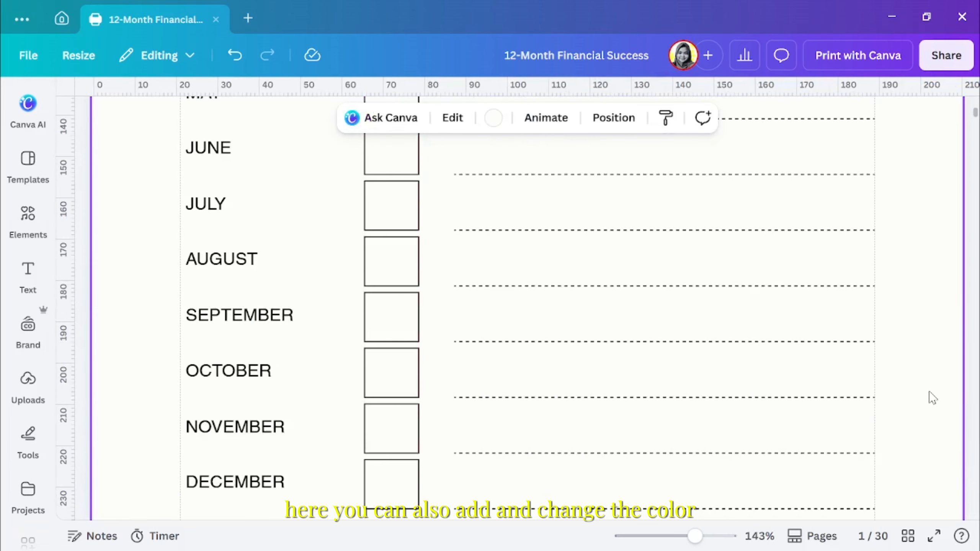
click(873, 217)
click(493, 118)
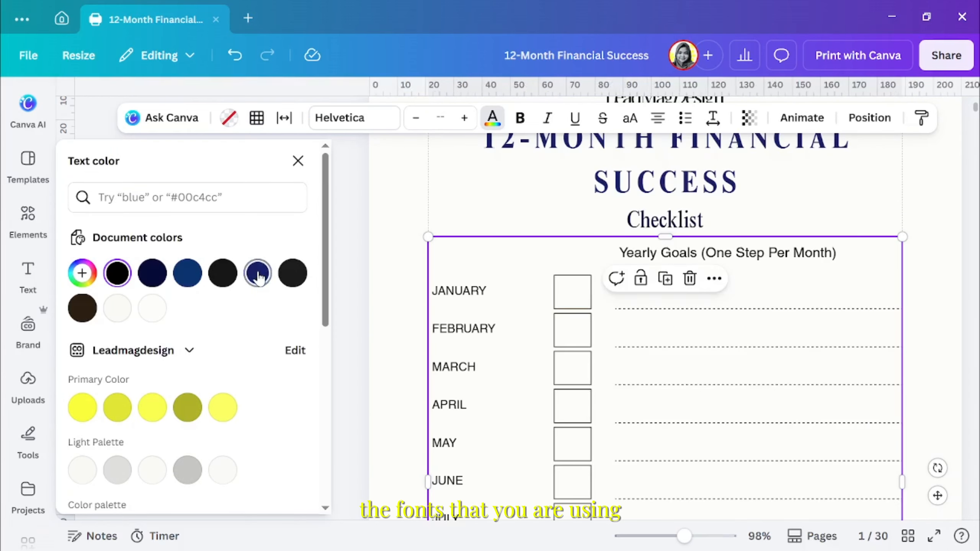
click(257, 273)
click(256, 118)
click(306, 161)
click(496, 210)
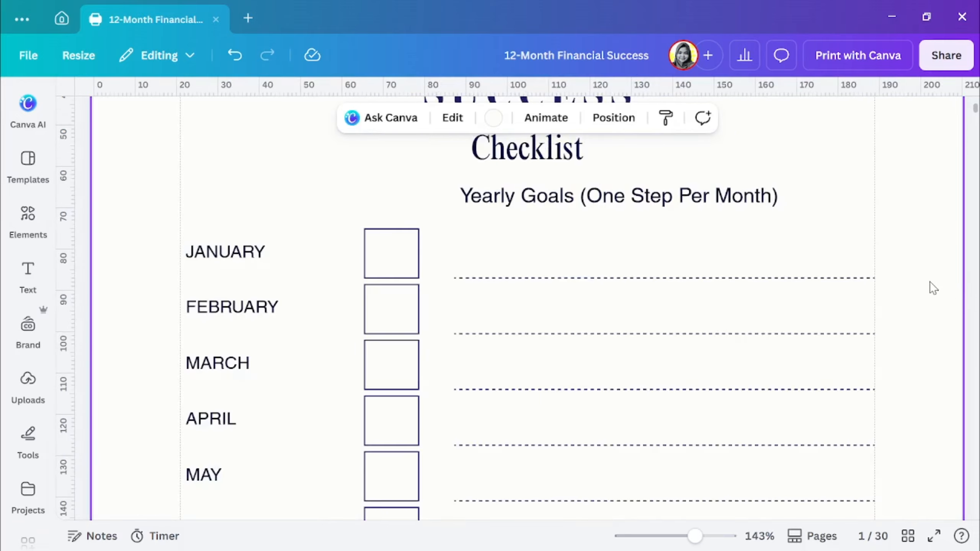
Search the design elements for "minimal graphic" and for "background"
click(28, 214)
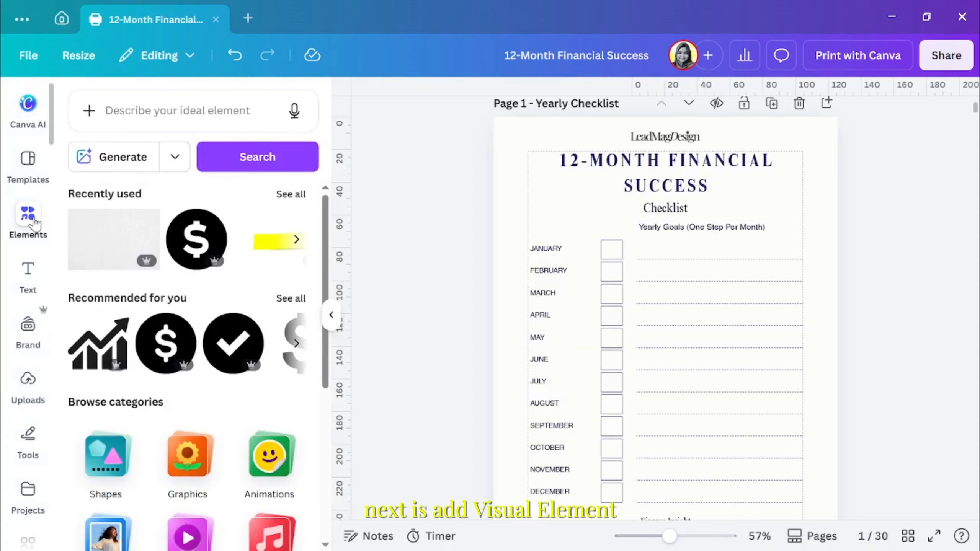
click(211, 121)
click(186, 312)
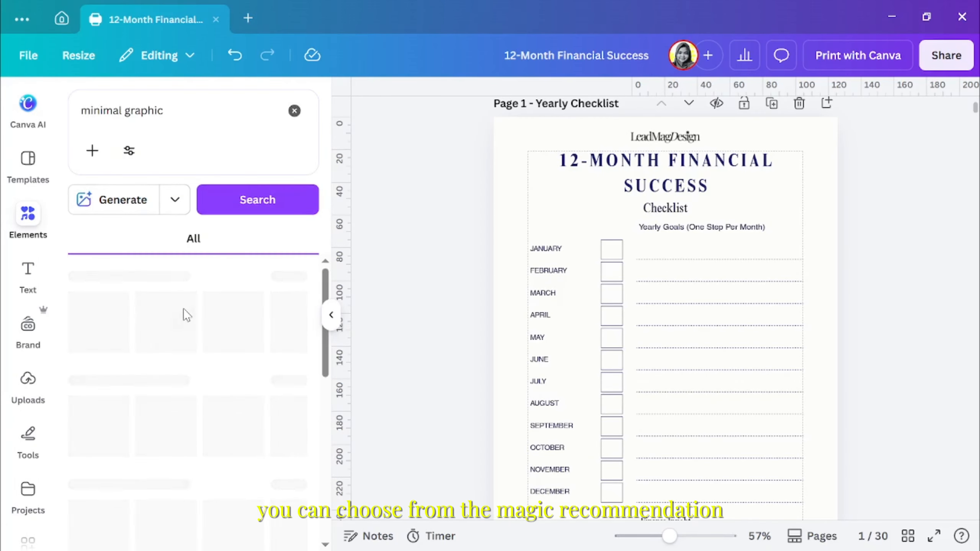
click(116, 304)
click(165, 379)
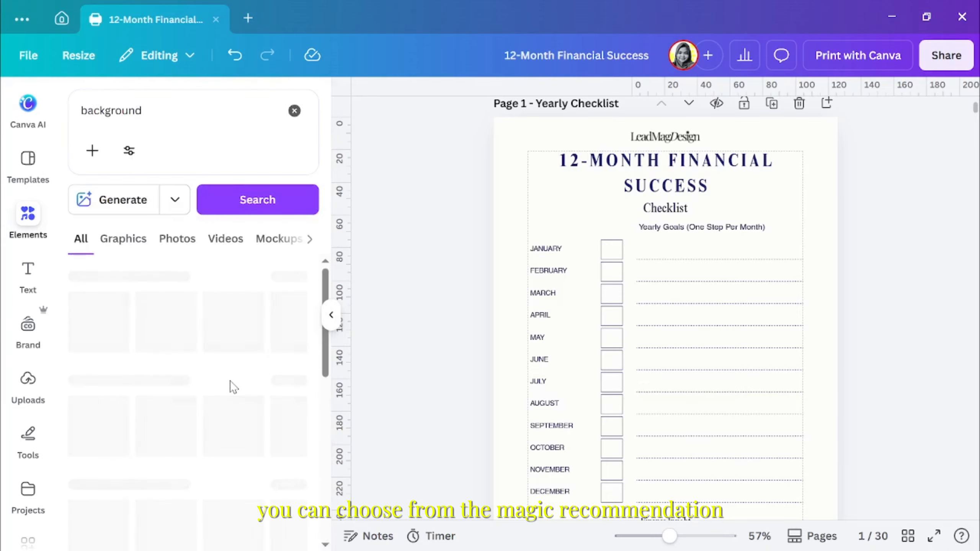
click(291, 277)
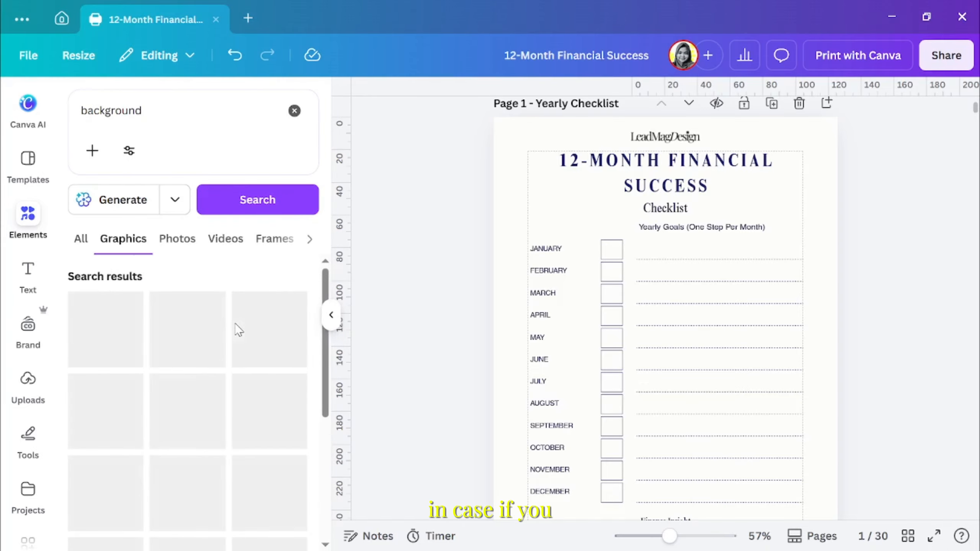
Clear the element search and try out the rising bar chart graphic beside the title
click(294, 111)
click(98, 386)
drag(691, 383, 571, 220)
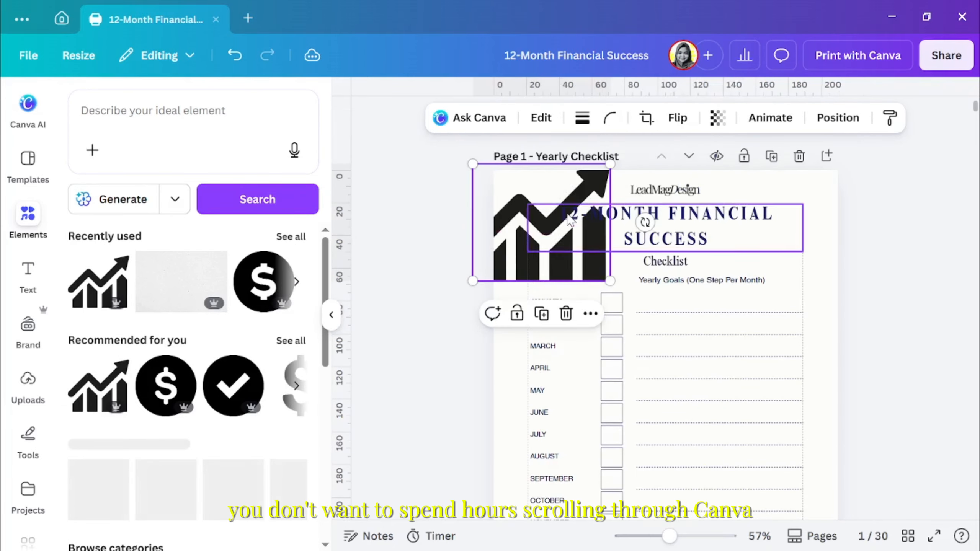
drag(525, 256, 511, 261)
key(Delete)
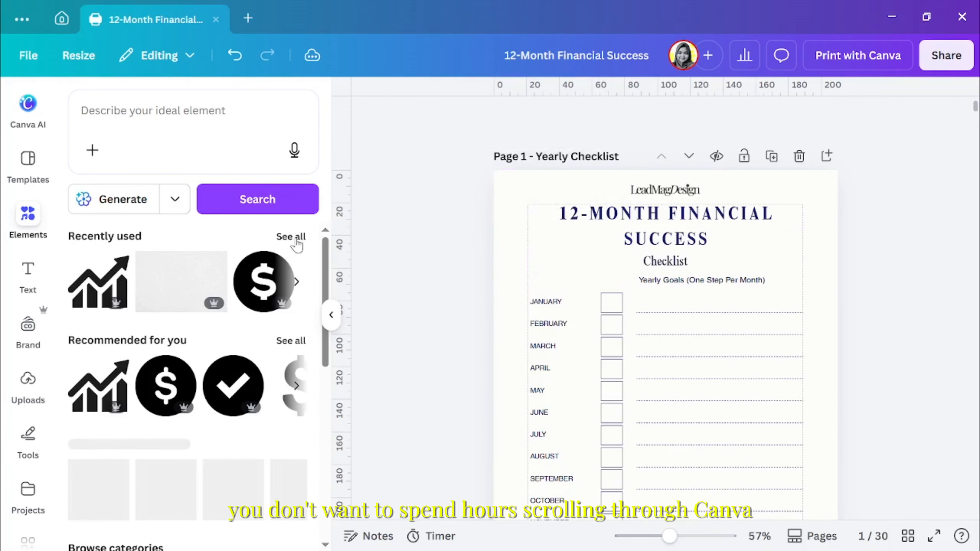
Open the full list of magic recommendations for graphics
click(296, 237)
click(77, 100)
Try a shrunken plain dollar sign graphic at the page's upper right corner
click(105, 251)
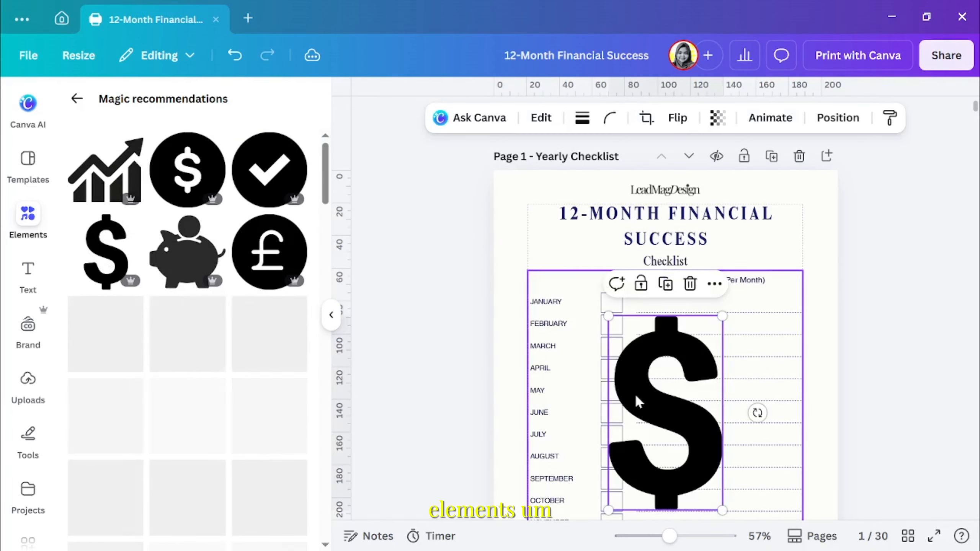
scroll(610, 433, down, 2)
scroll(611, 433, up, 2)
drag(679, 471, 828, 312)
drag(871, 349, 812, 252)
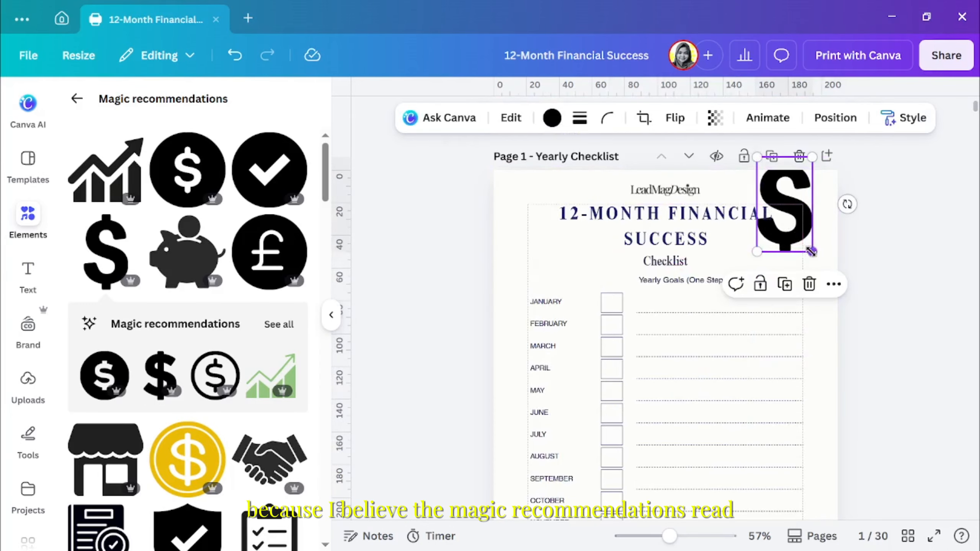
key(Delete)
Add the banknotes graphic from the magic recommendations, in the document's dark blue and strongly faded
scroll(828, 338, down, 2)
scroll(207, 400, down, 8)
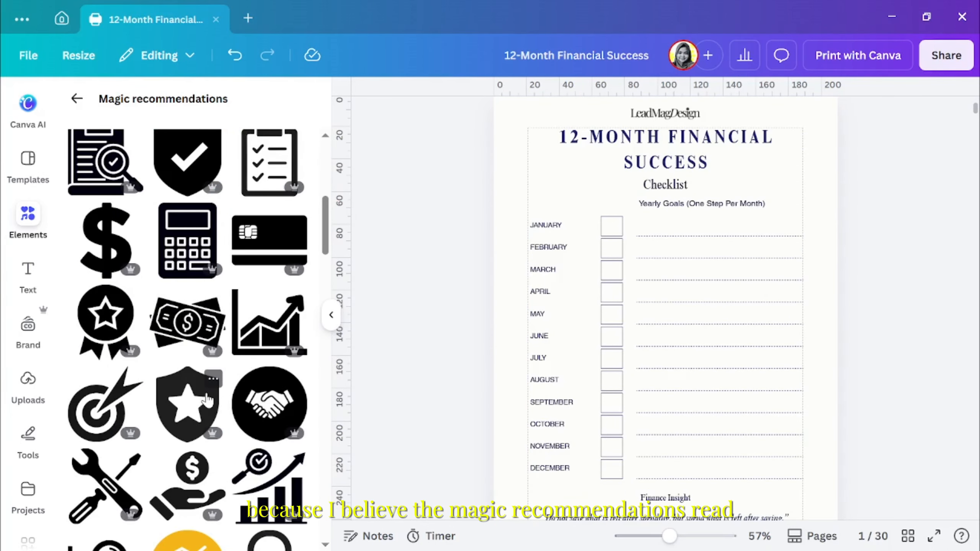
click(188, 322)
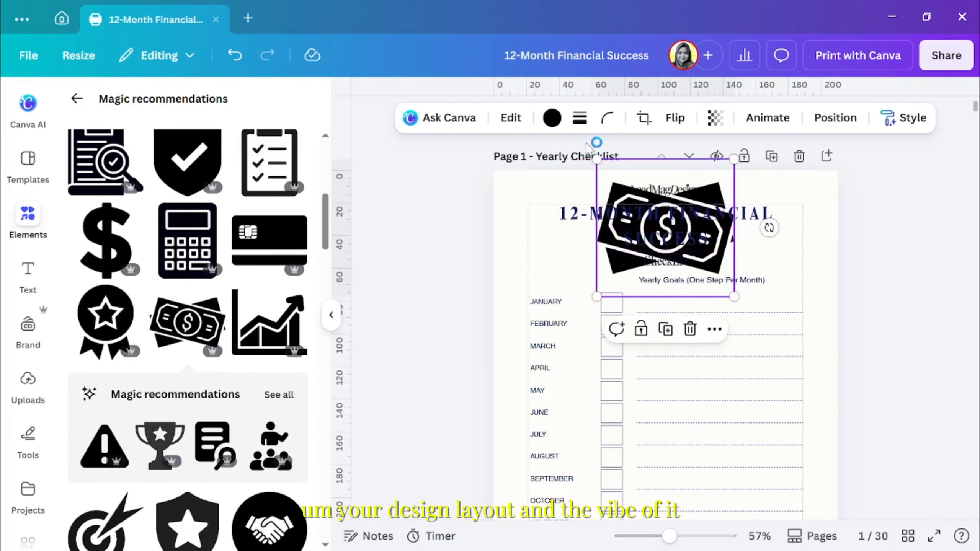
click(552, 118)
click(716, 120)
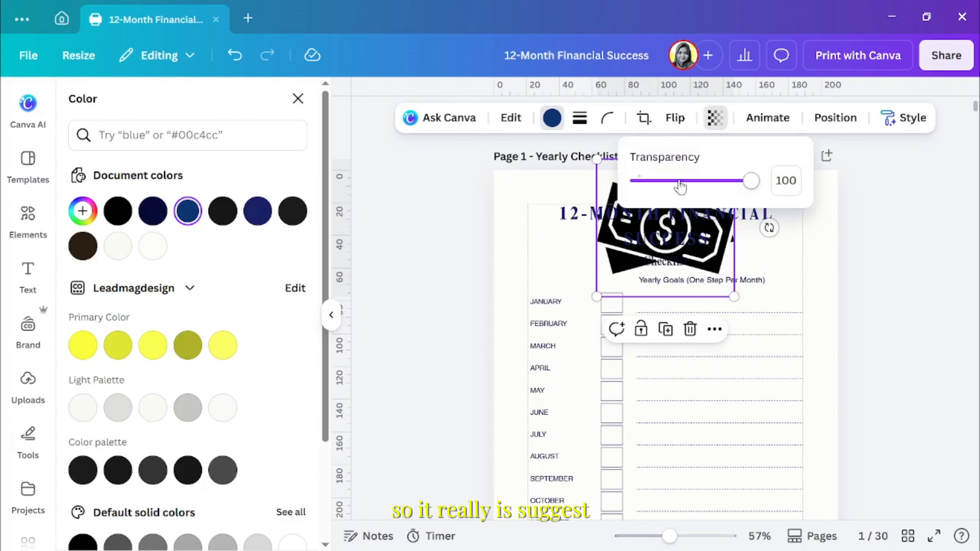
drag(750, 182, 654, 182)
Enlarge the banknotes graphic to the full page width behind the title, with its frame cropped at the page's top edge
drag(626, 268, 522, 279)
drag(631, 308, 760, 436)
drag(713, 409, 751, 285)
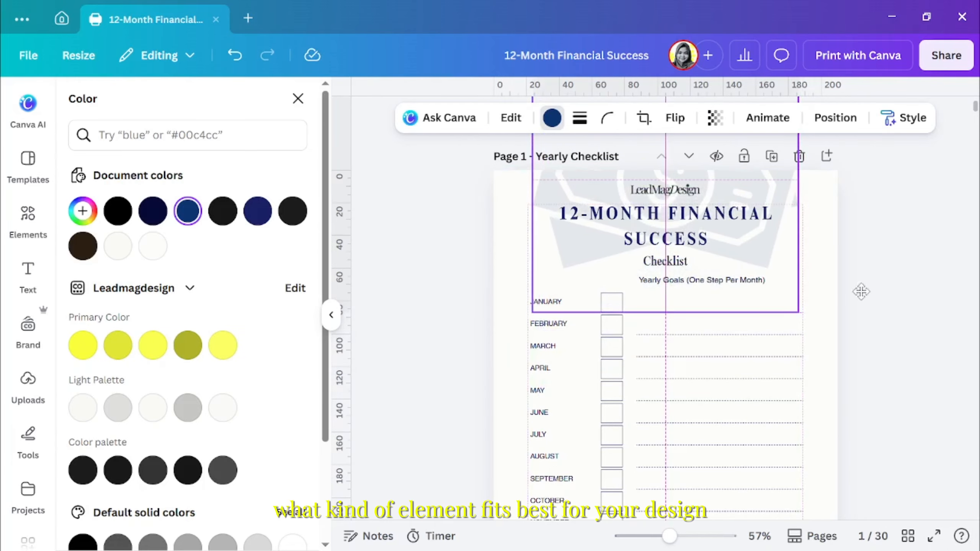
double_click(614, 273)
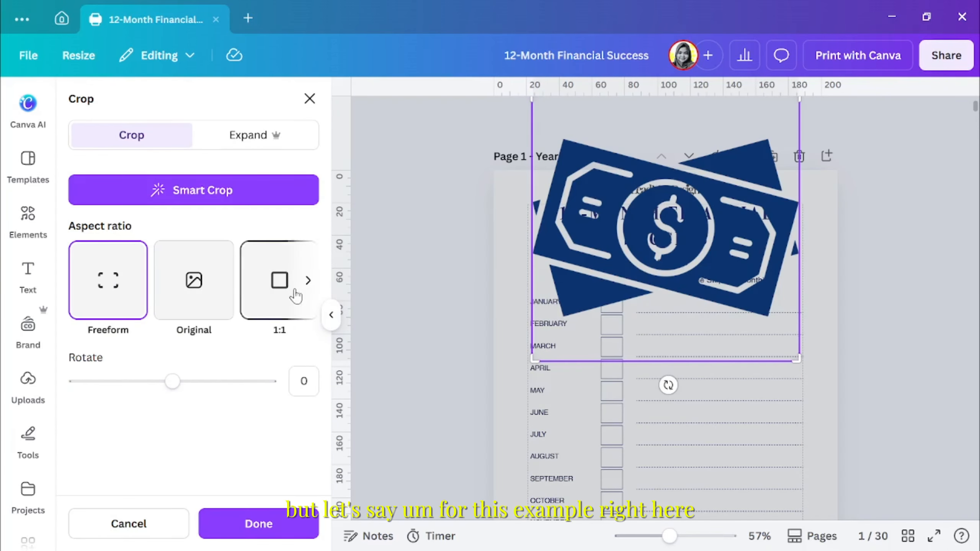
key(Return)
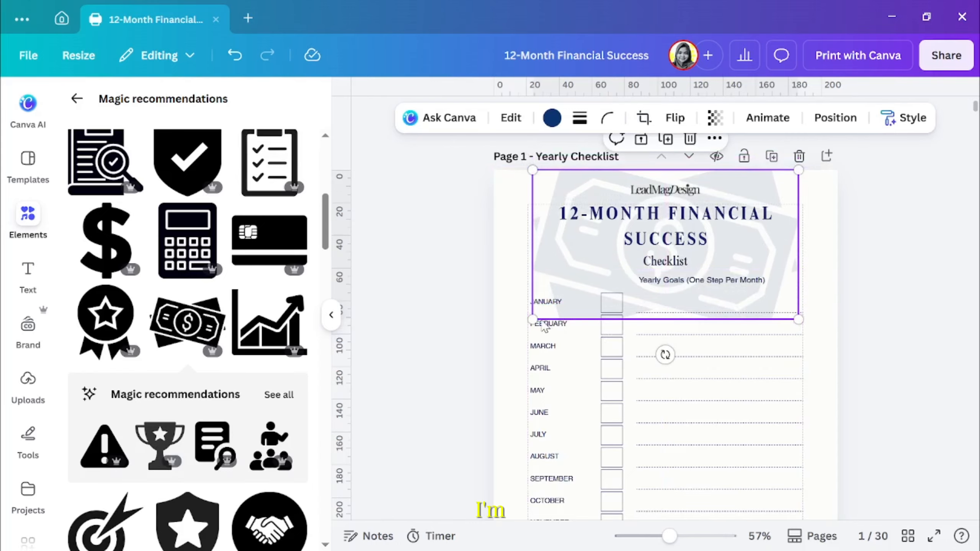
drag(533, 320, 495, 335)
drag(799, 335, 838, 363)
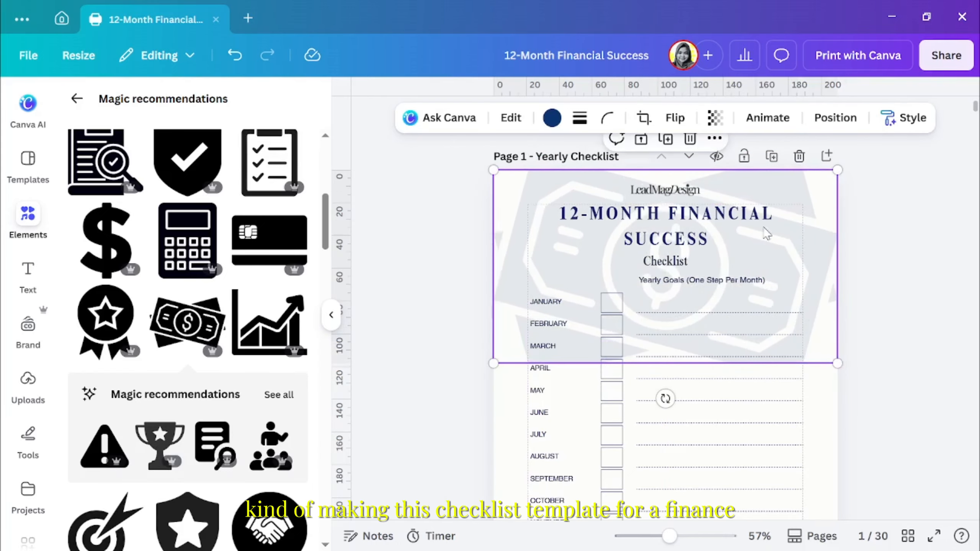
Fade the banknotes graphic further and crop it to a magnified detail that spans the page width
click(715, 118)
drag(650, 182, 642, 182)
click(644, 118)
drag(838, 170, 726, 246)
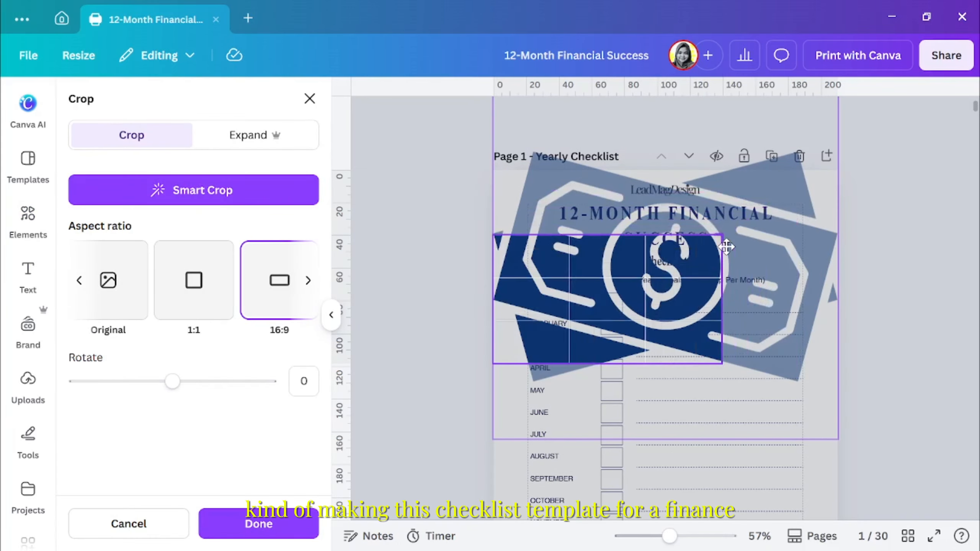
drag(715, 280, 603, 222)
key(Return)
drag(722, 297, 837, 361)
click(920, 316)
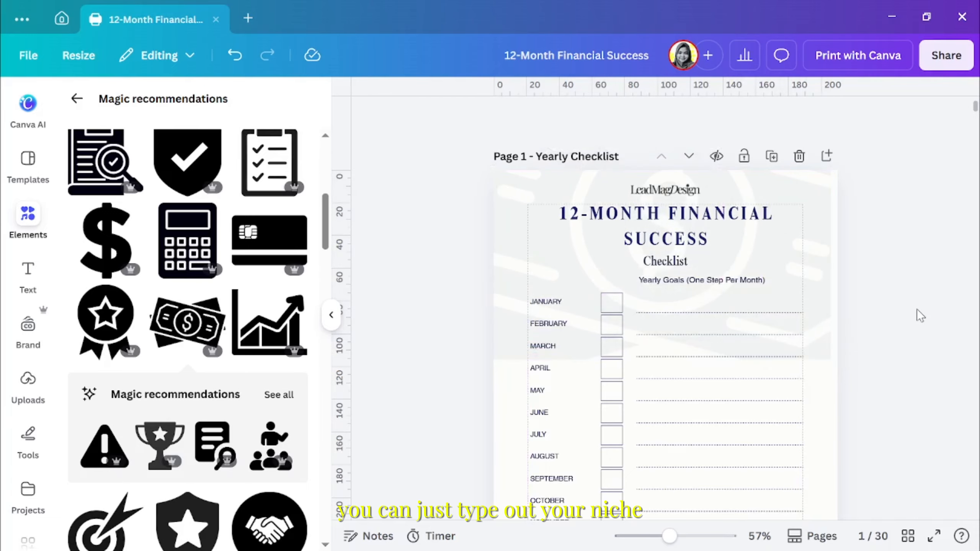
Shift the banknotes image upward inside its crop frame so its lower part sits behind the title
scroll(879, 303, down, 2)
scroll(869, 276, up, 2)
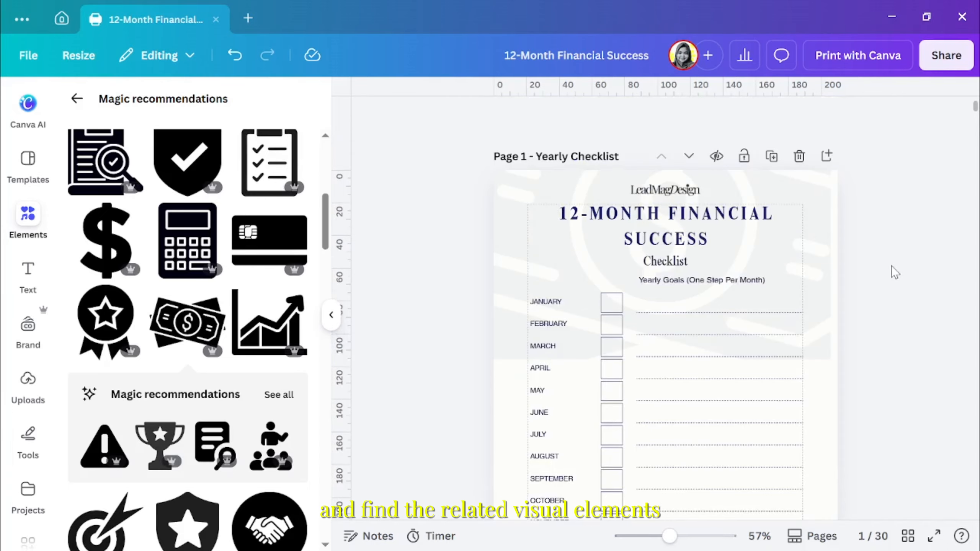
click(830, 356)
drag(837, 362, 838, 363)
click(641, 118)
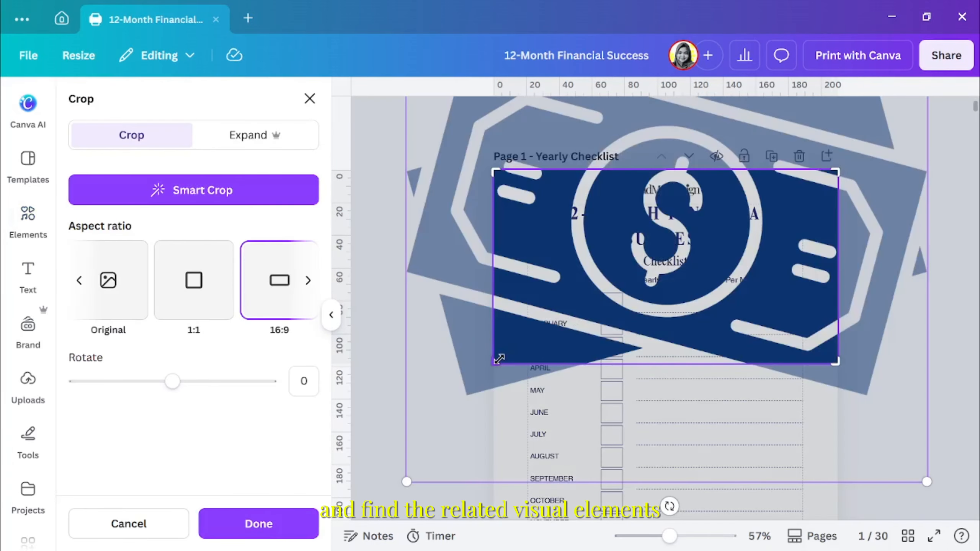
drag(681, 367, 680, 261)
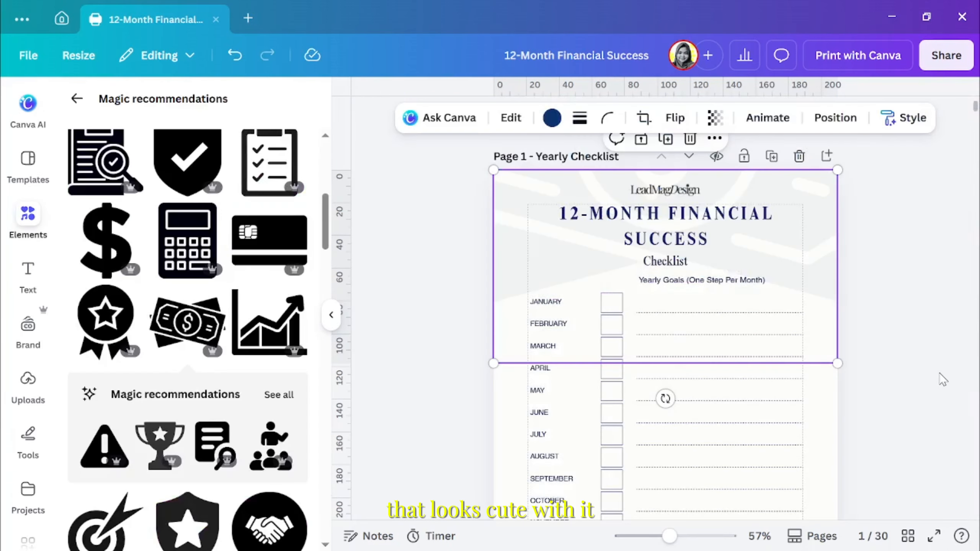
click(942, 379)
Duplicate the Yearly Checklist page
click(333, 313)
scroll(752, 300, down, 2)
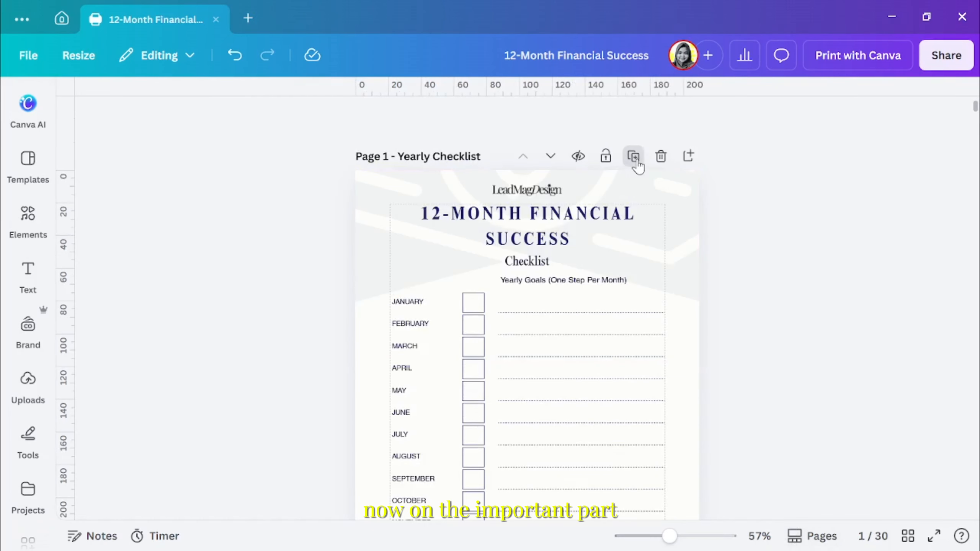
click(634, 156)
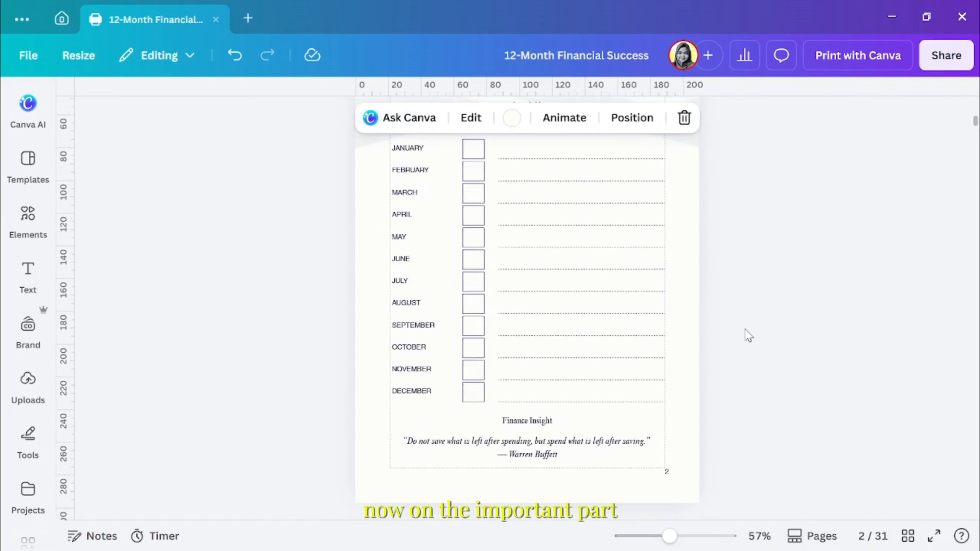
Send the banknotes graphic on page 1 to the back, behind the checklist table
scroll(744, 335, up, 3)
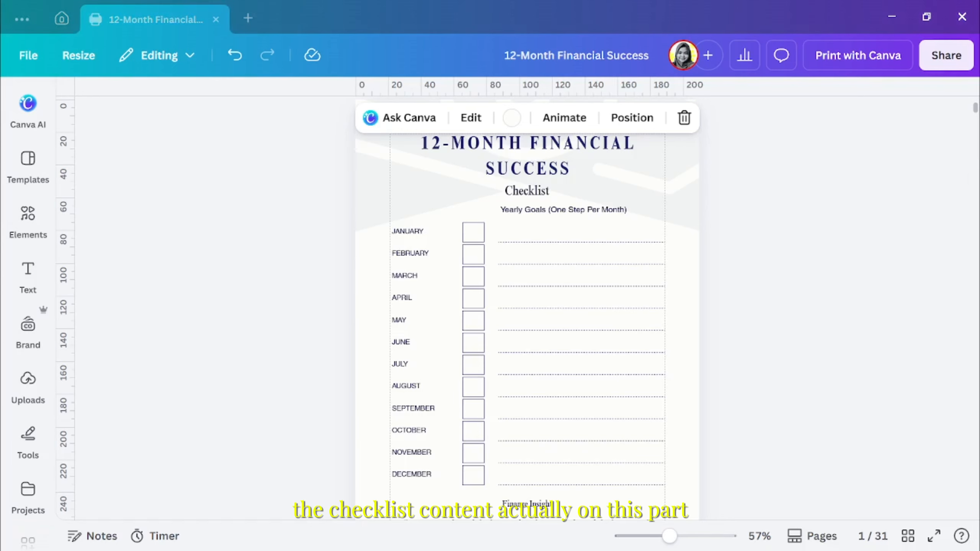
click(621, 236)
click(698, 118)
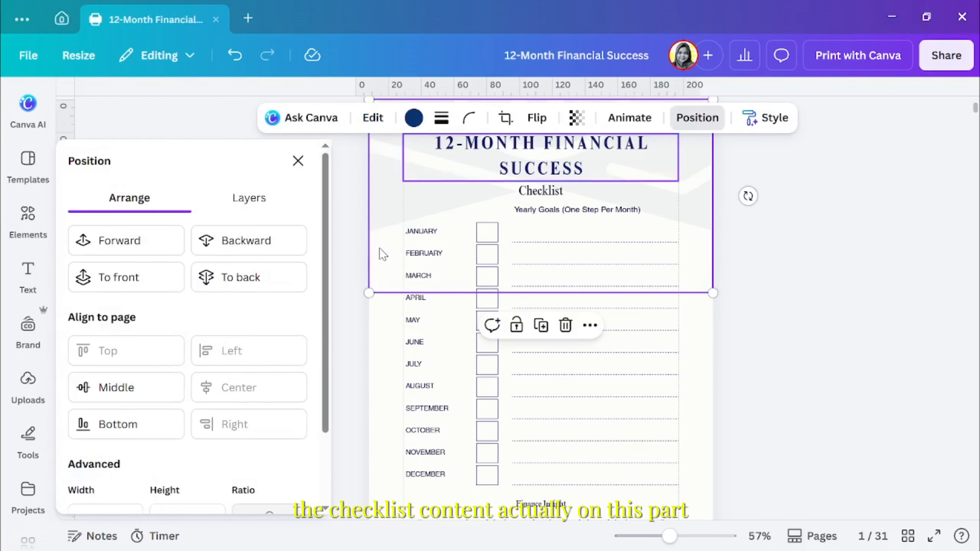
click(243, 278)
click(347, 259)
Fill in the January to March goals: "Define clear annual income targets", "Build a realistic monthly budget system", "Strengthen emergency fund (target: 6 months)"
click(516, 238)
text(Define clear annual income targets)
scroll(516, 253, up, 4)
click(800, 352)
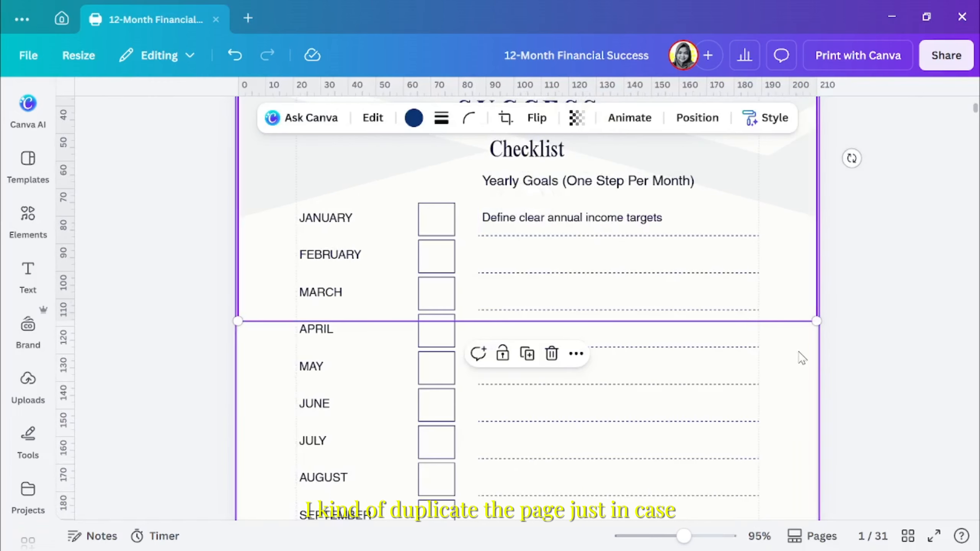
click(963, 176)
click(560, 254)
text(Build a realistic monthly budget system)
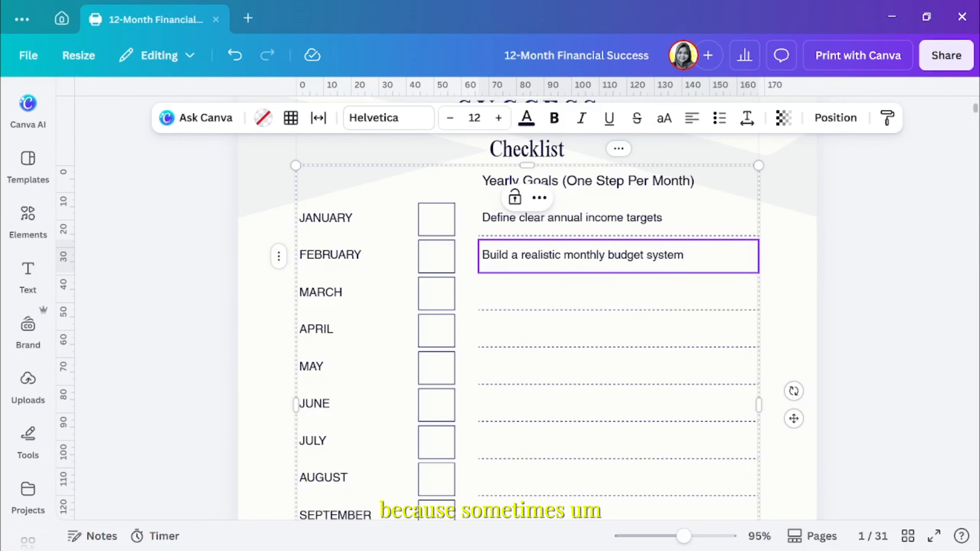
click(527, 300)
text(Strengthen emergency fund (target: 6 months))
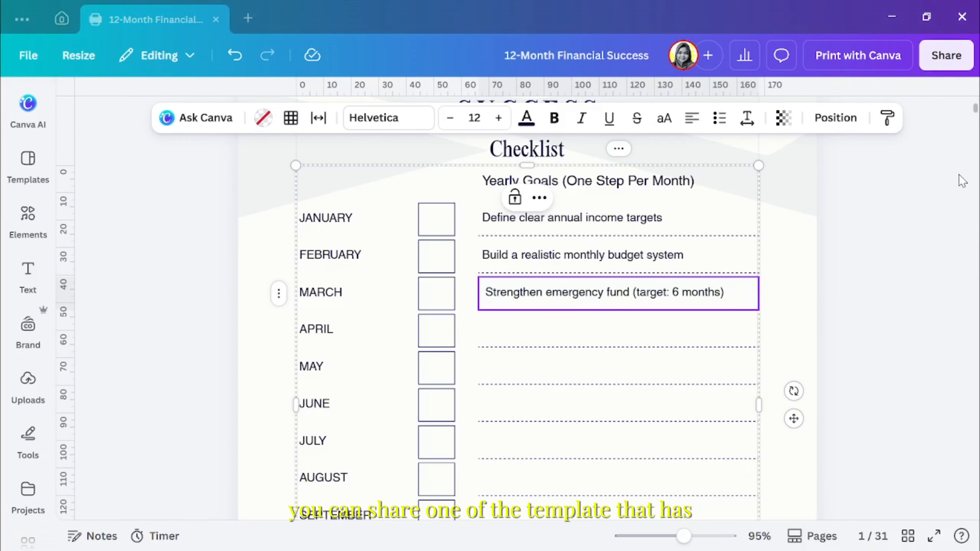
Fill in the April to June goals: "Pay down high-interest debt strategically", "Start or increase consistent investments", "Diversify investment portfolio"
click(512, 332)
text(Pay down high-interest debt strategically)
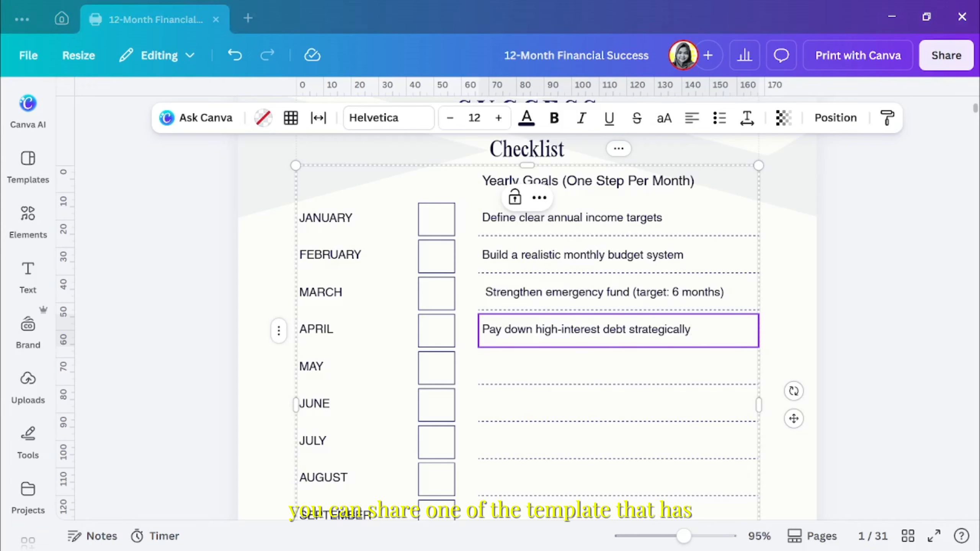
click(565, 368)
text(Start or increase consistent investments)
click(486, 402)
text(Diversify investment portfolio)
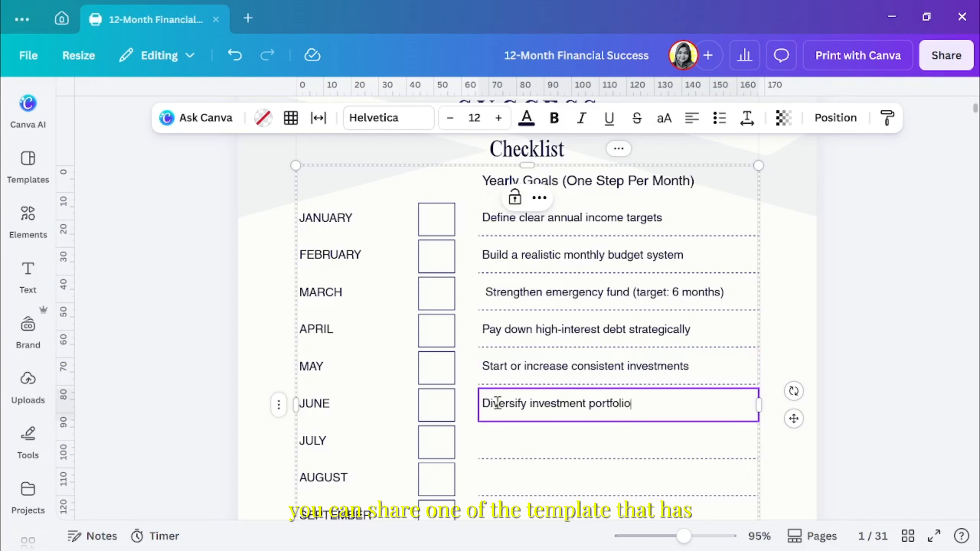
Fill in the July to September goals: "Review and optimize insurance coverage", "Plan and adjust retirement strategy", "Optimize tax planning approach"
scroll(487, 402, down, 2)
click(524, 365)
text(Review and optimize insurance coverage)
scroll(523, 366, down, 2)
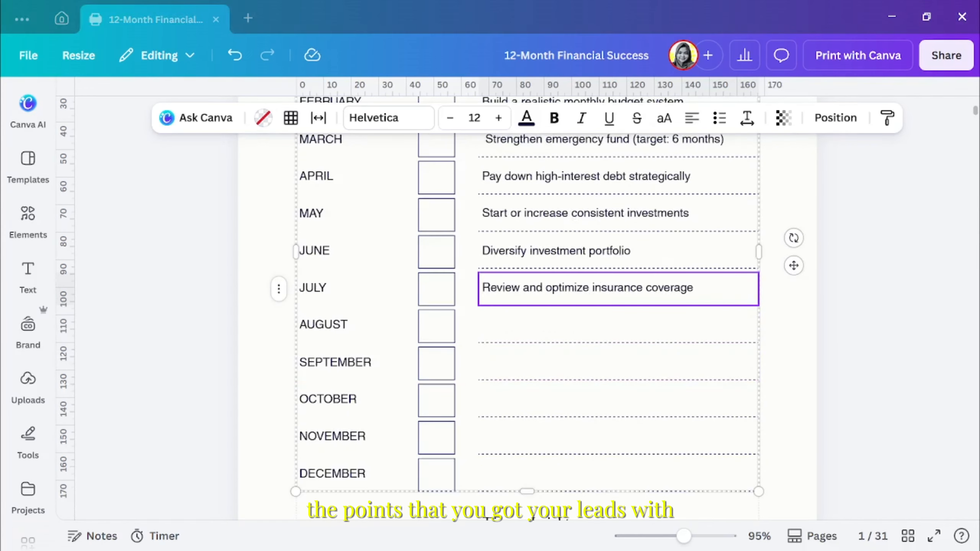
click(653, 338)
text(Plan and adjust retirement strategy)
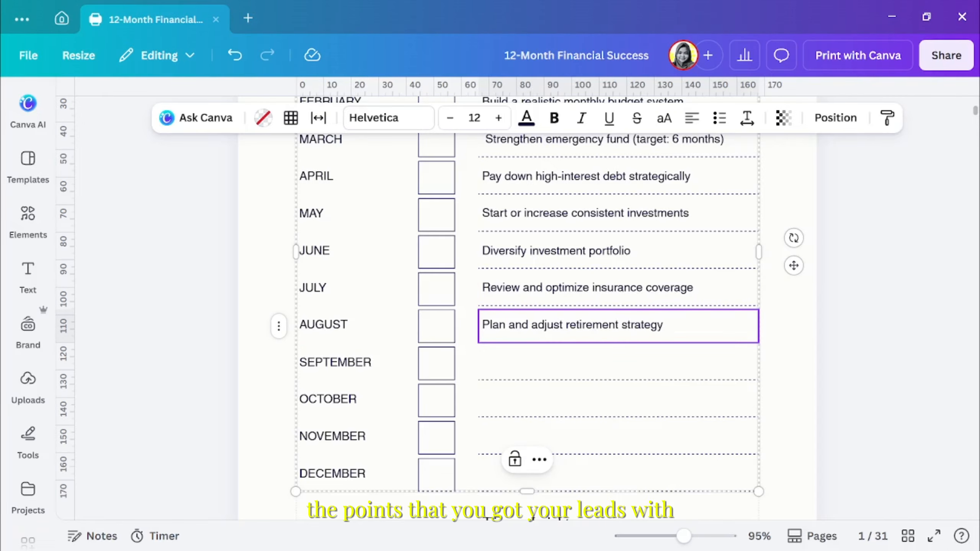
click(600, 370)
text(Optimize tax planning approach)
Fill in October with "Improve cash flow tracking habits", November with "Increase savings rate percentage", and paste the December goal
scroll(600, 370, down, 2)
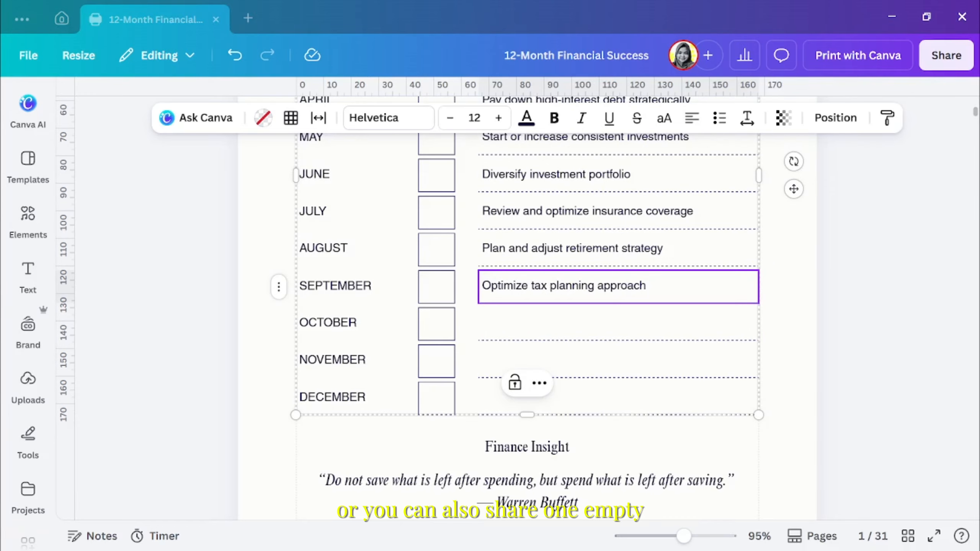
click(548, 326)
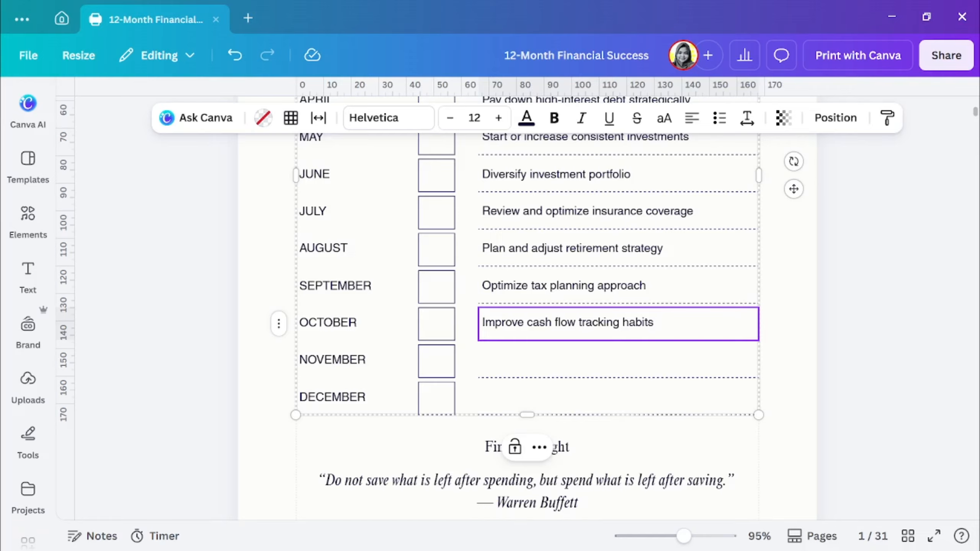
click(553, 364)
text(Increase savings rate percentage)
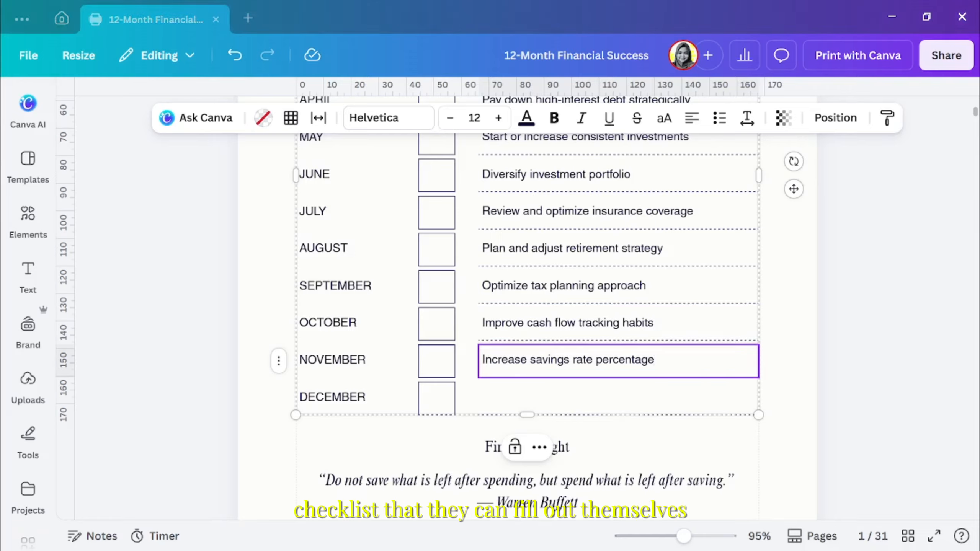
click(523, 399)
text(Review and evaluate yearly financial performance)
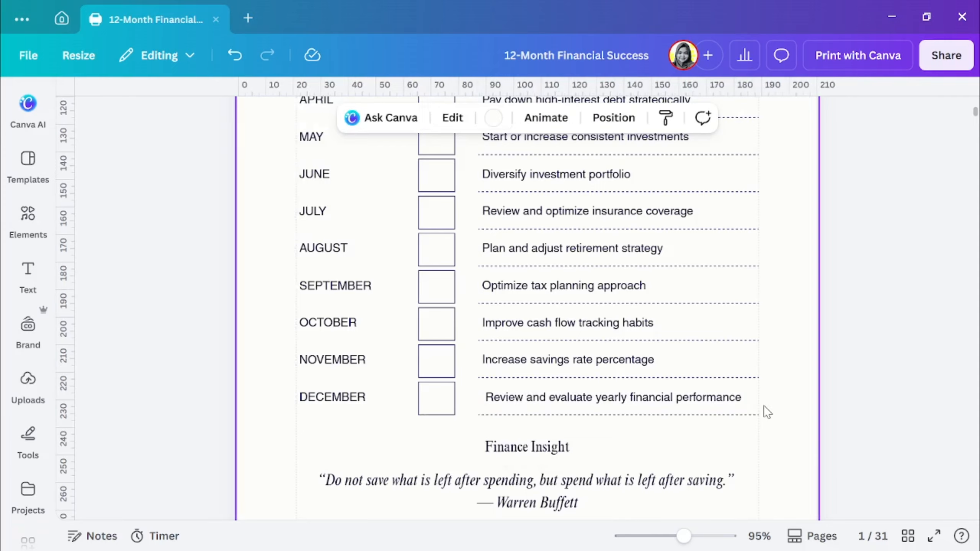
Open the design's download settings and set the file type to PDF Print
scroll(765, 407, up, 10)
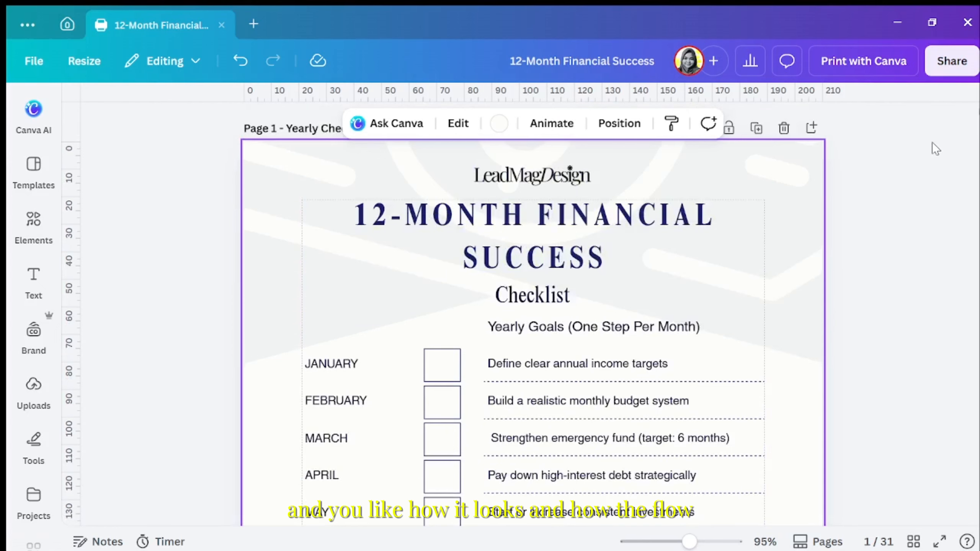
click(942, 79)
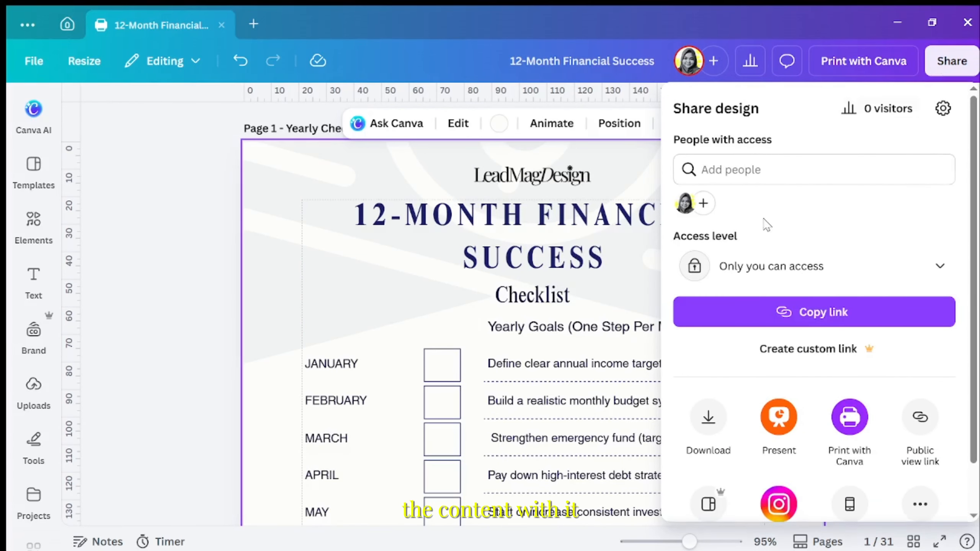
click(709, 423)
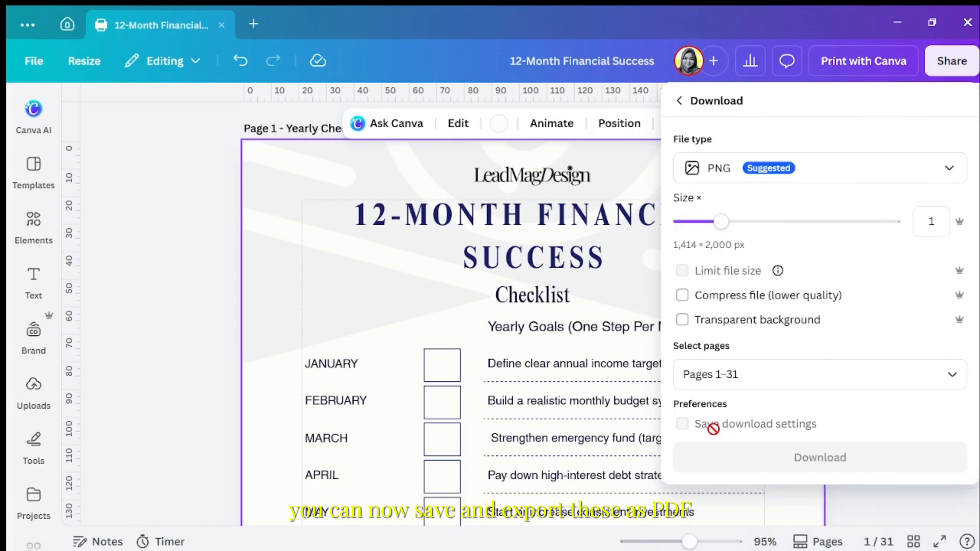
click(771, 180)
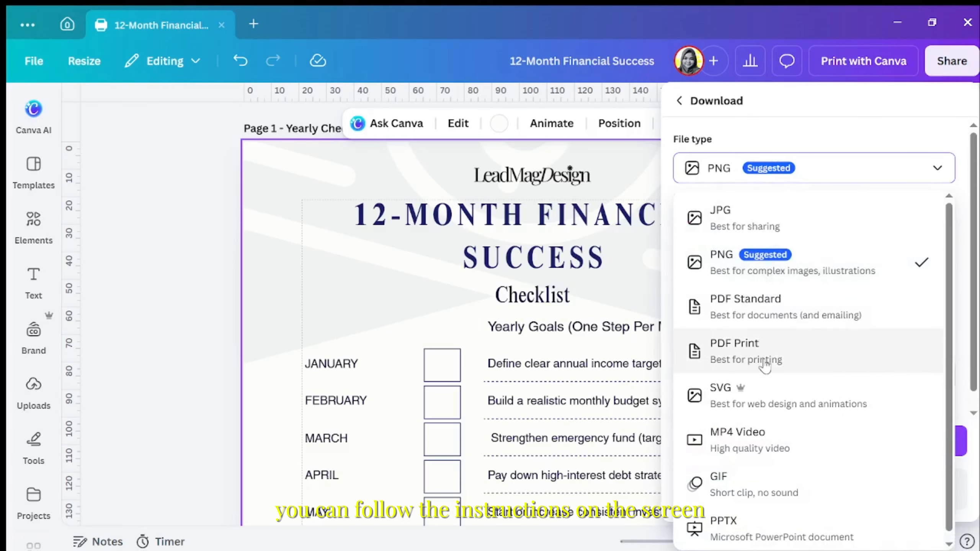
click(729, 367)
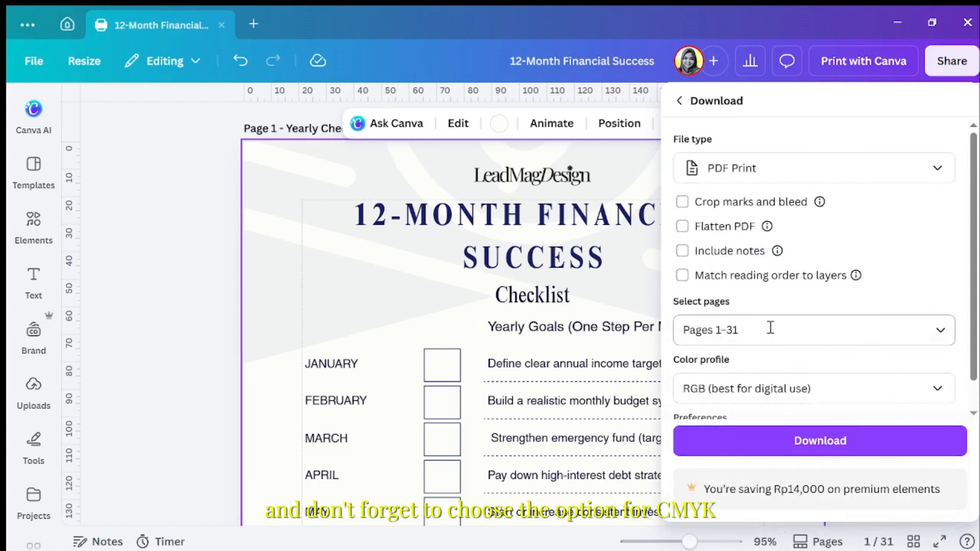
Limit the pages to download to Page 1 and Page 2 of the Yearly Checklist
click(934, 339)
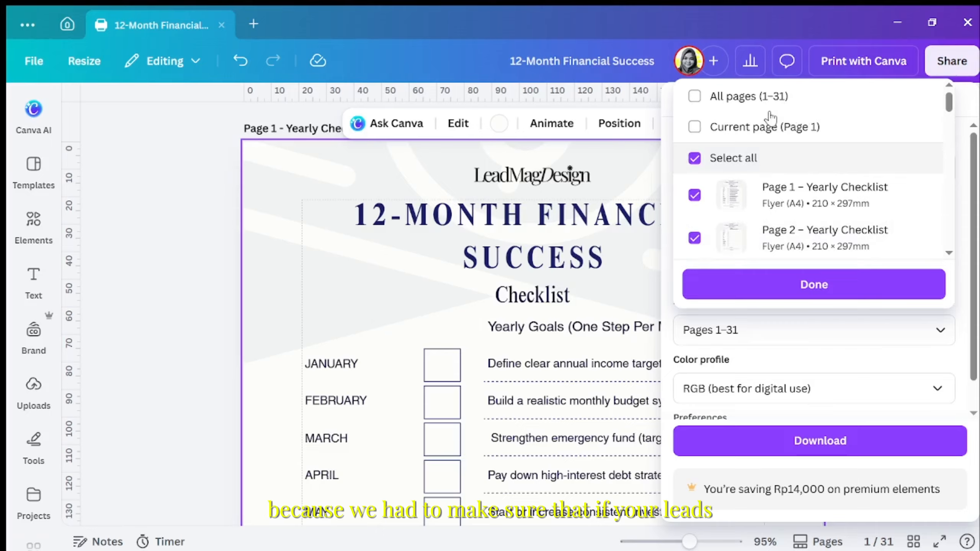
click(695, 162)
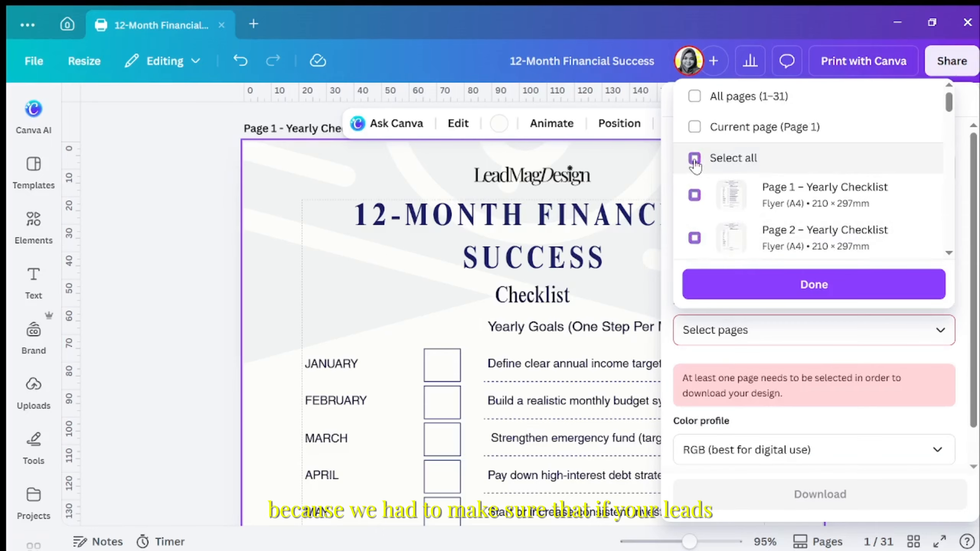
click(695, 196)
click(695, 238)
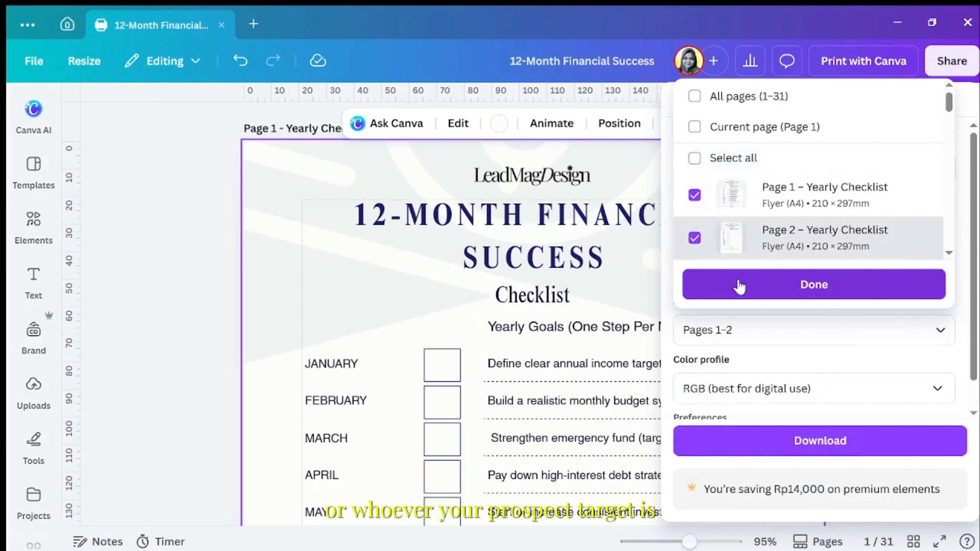
click(739, 286)
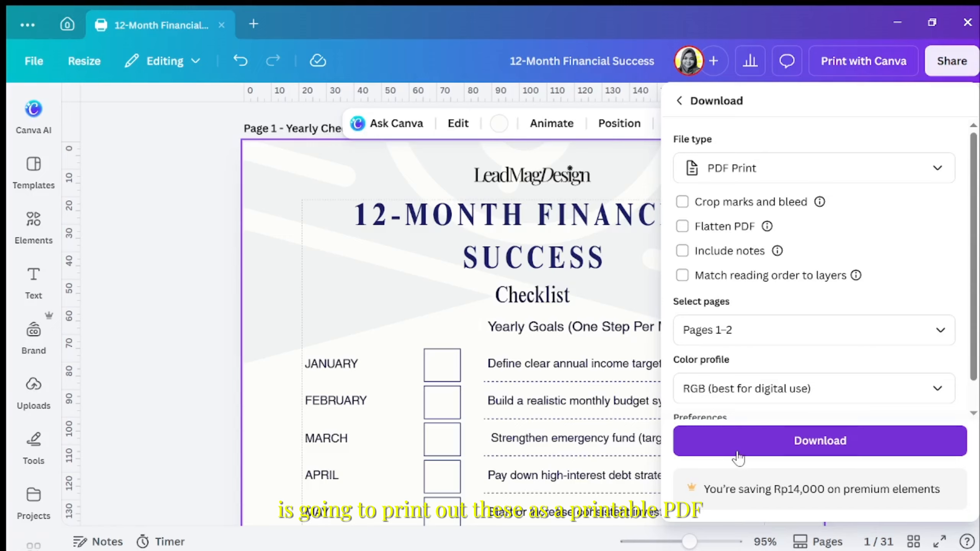
Set the color profile to CMYK (best for professional printing) and download the PDF
scroll(809, 350, down, 1)
click(795, 363)
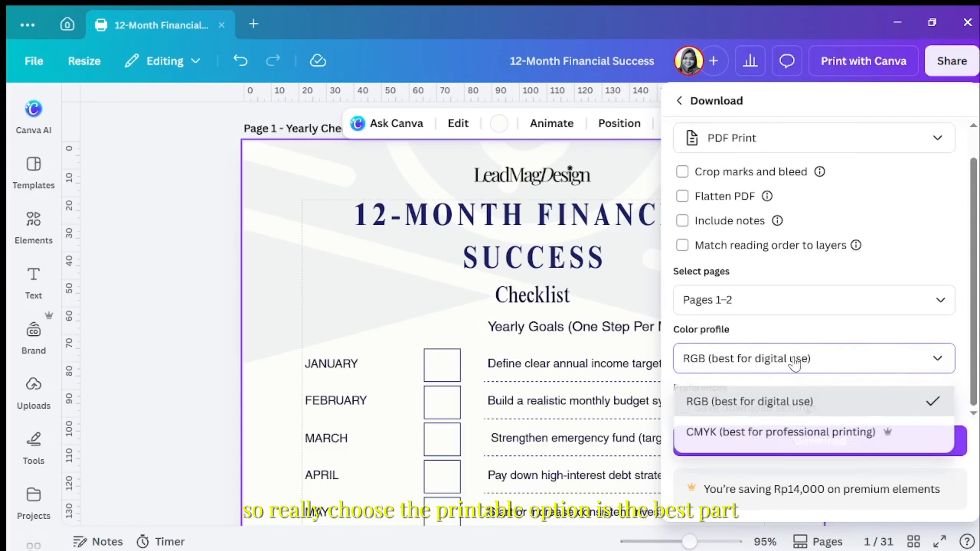
click(796, 433)
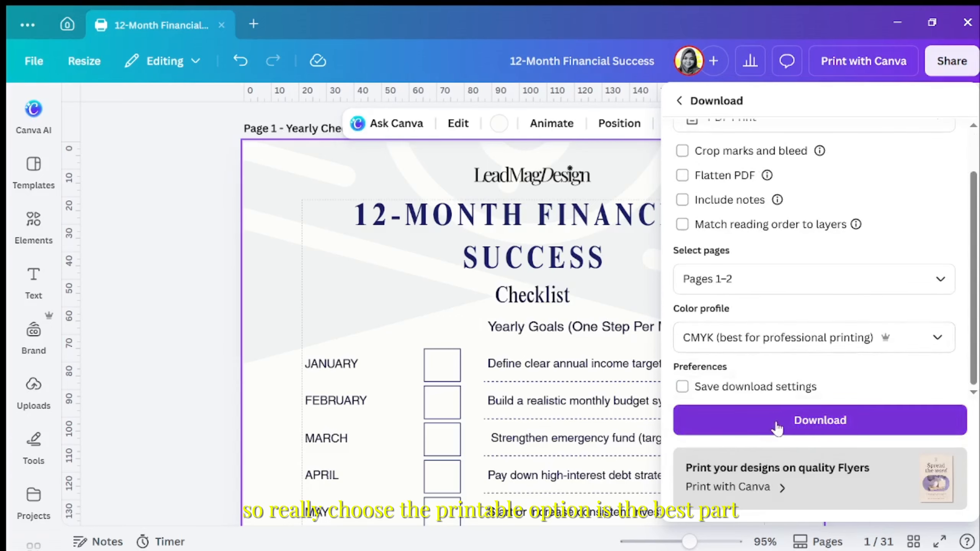
click(819, 429)
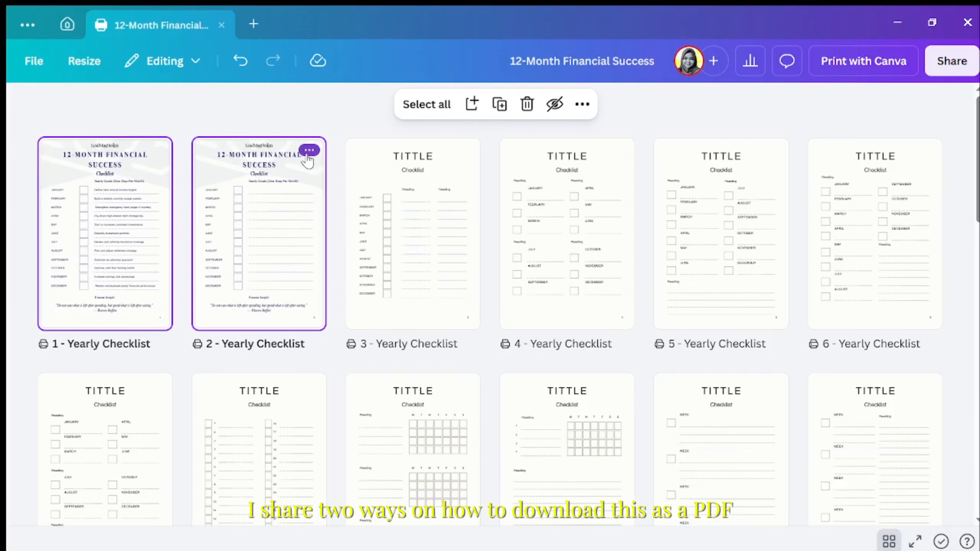
Open the download settings for the two selected checklist pages directly from the page overview
click(309, 151)
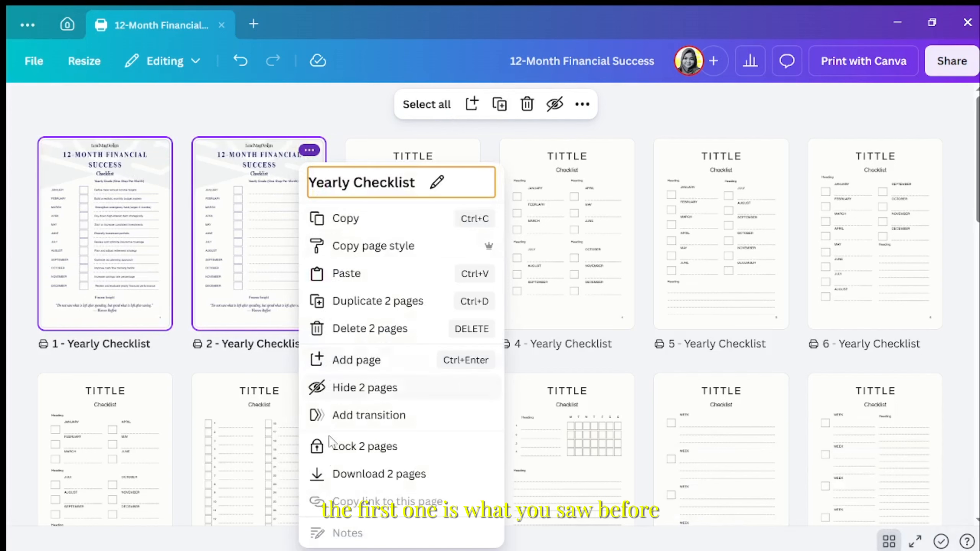
click(330, 477)
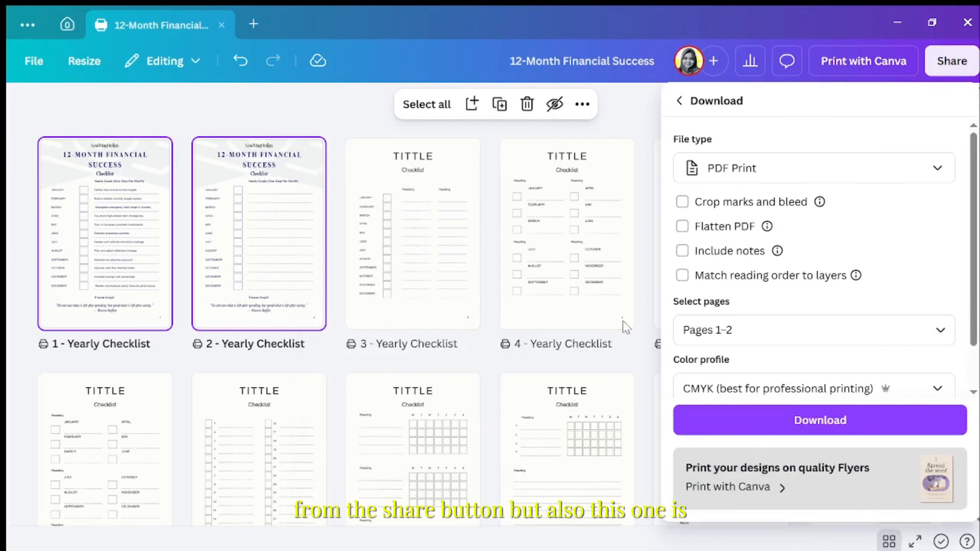
scroll(716, 324, down, 2)
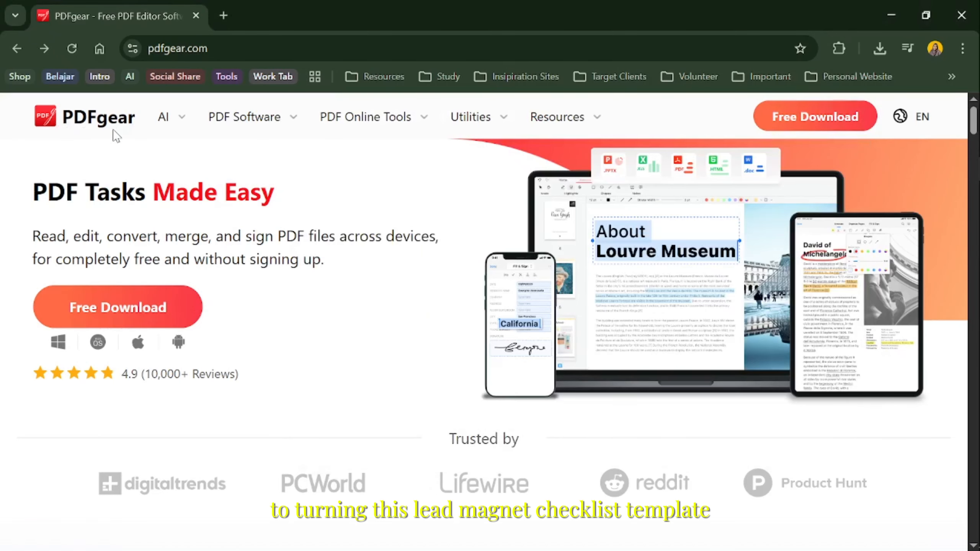
On the PDFgear website, open the Create Fillable PDF tool and load the exported checklist PDF at page 2
mouse_move(412, 130)
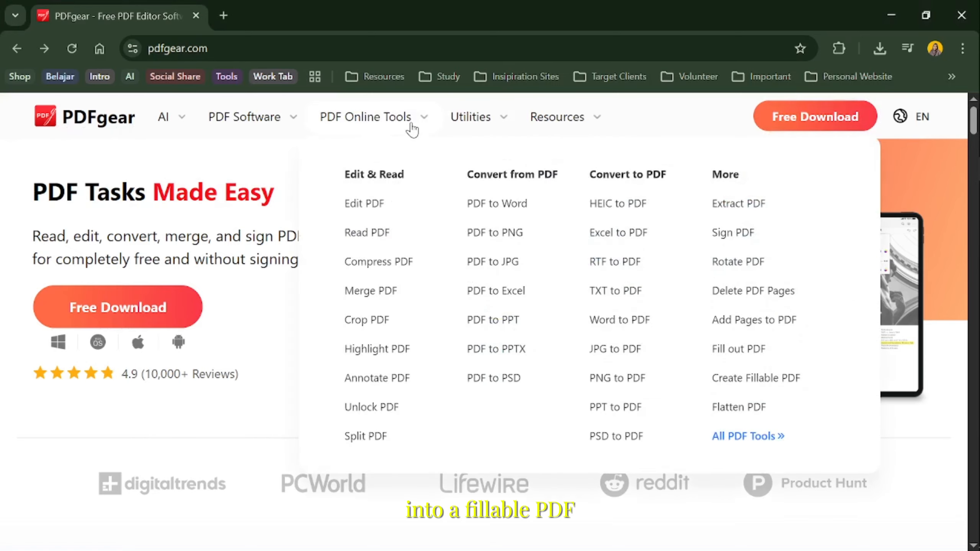
click(756, 379)
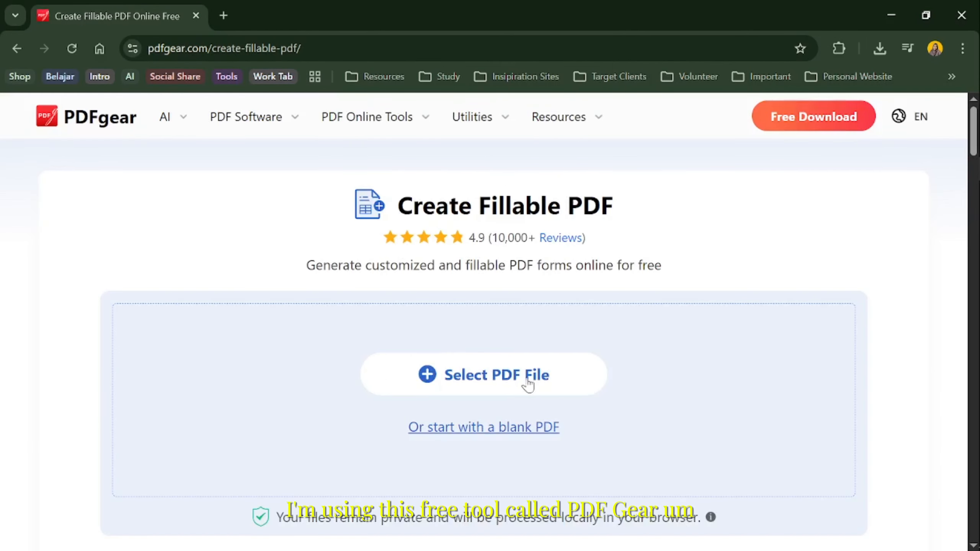
click(527, 382)
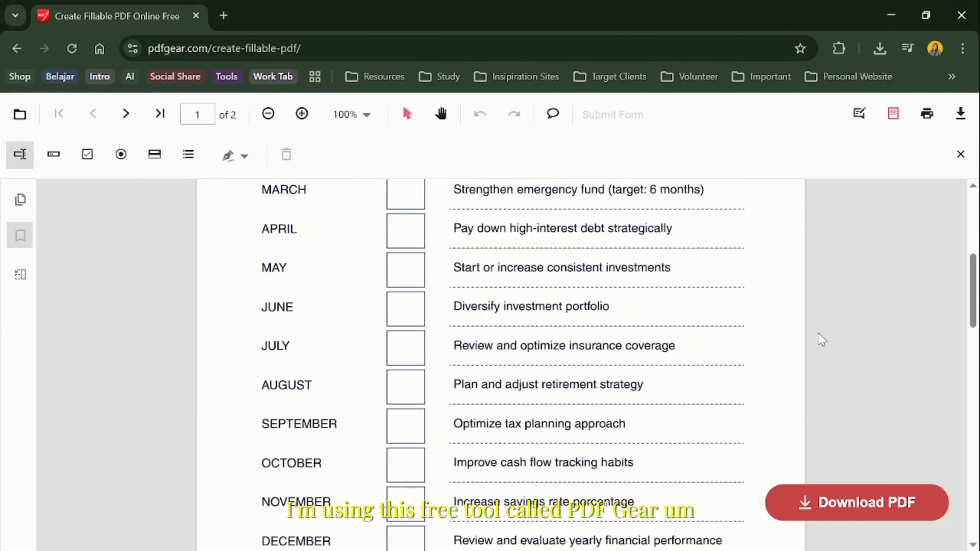
scroll(821, 339, down, 2)
scroll(821, 338, down, 10)
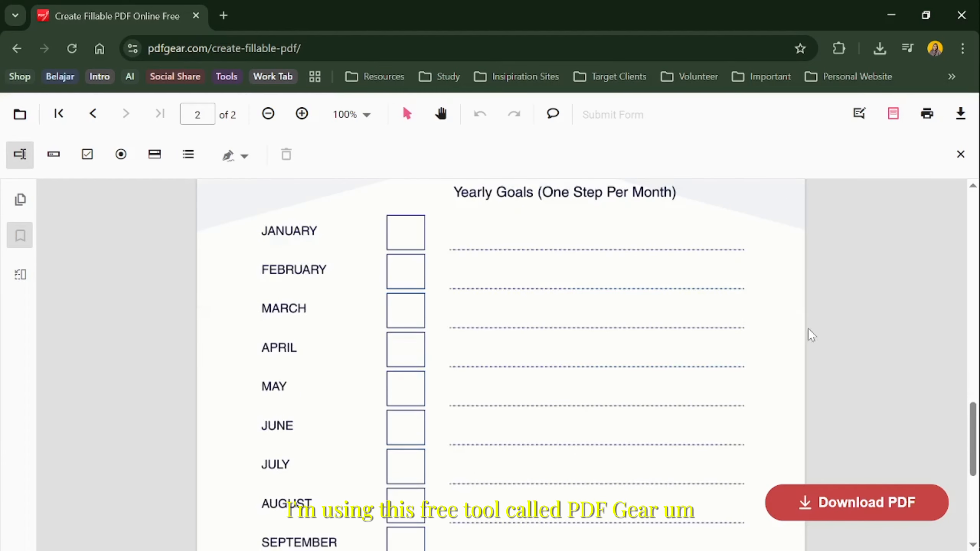
Place a checkbox field over the January square and resize it to match the square
click(91, 164)
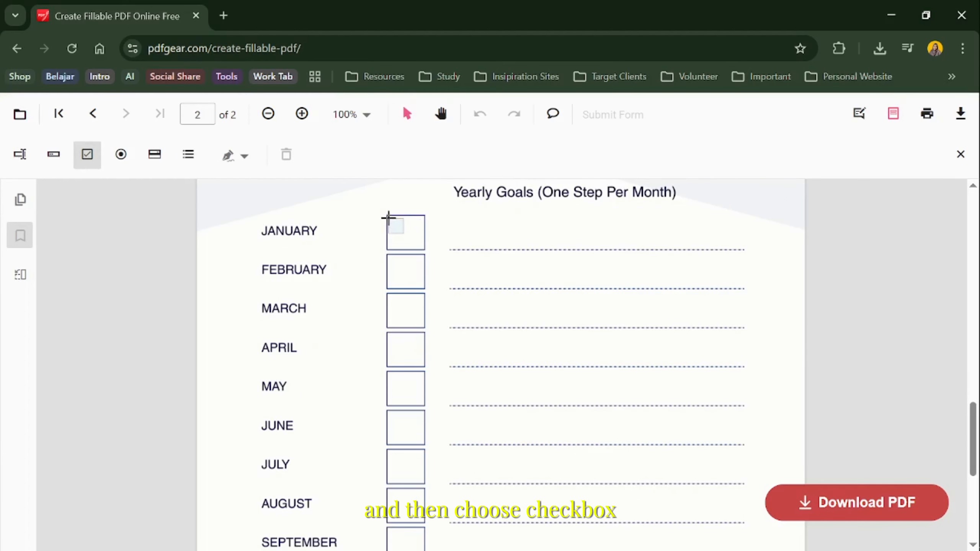
click(388, 221)
drag(417, 223, 428, 235)
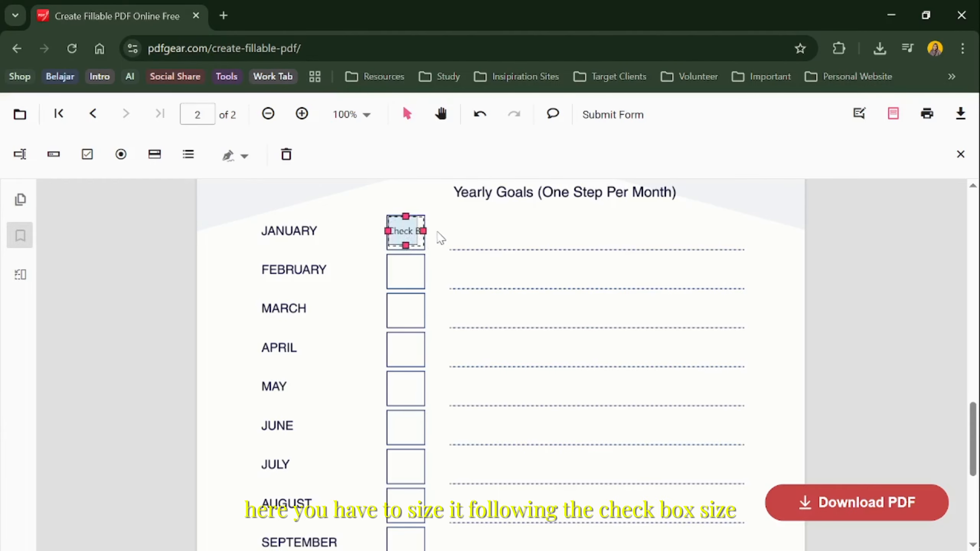
click(455, 232)
Set the January checkbox's fill and border colors to white in its appearance properties
click(415, 233)
right_click(408, 233)
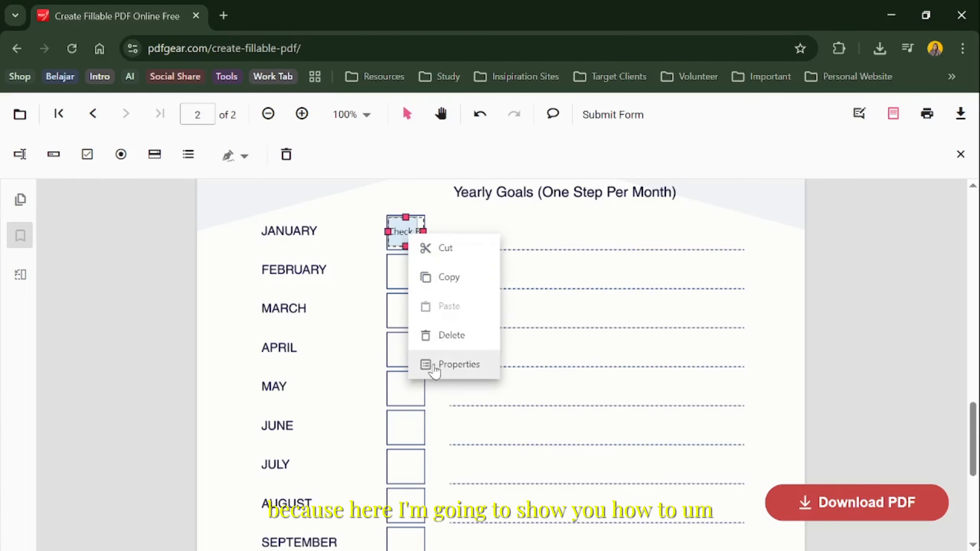
click(437, 364)
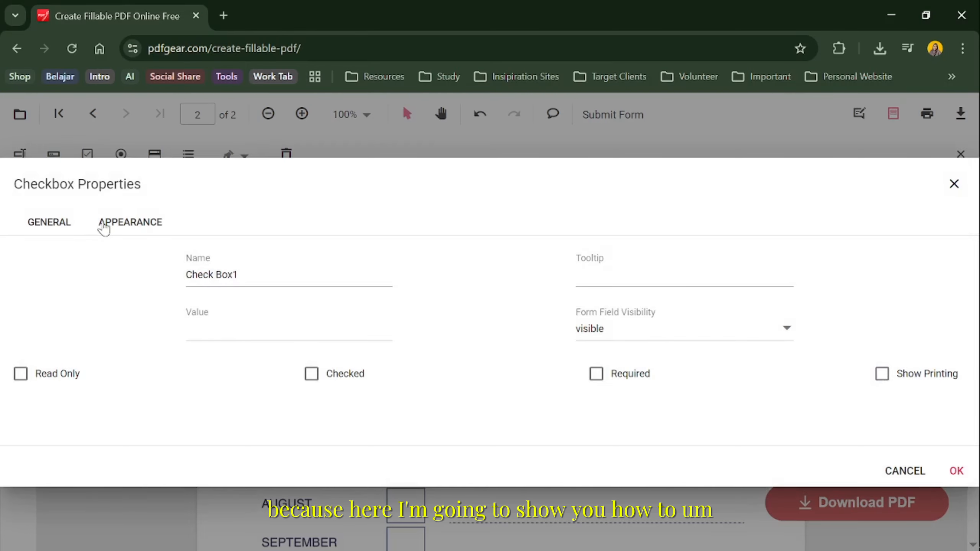
click(103, 223)
click(35, 398)
click(25, 147)
click(90, 399)
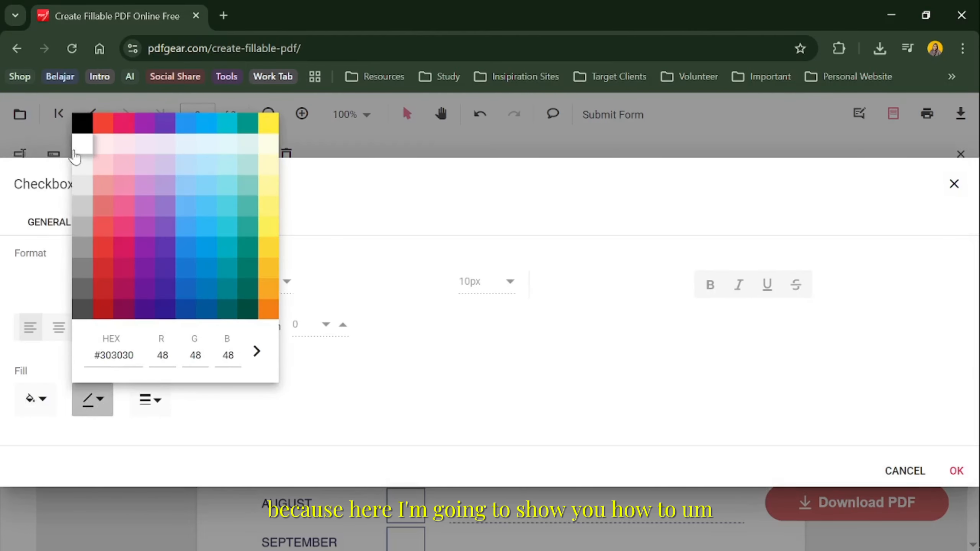
click(74, 150)
click(150, 399)
click(524, 361)
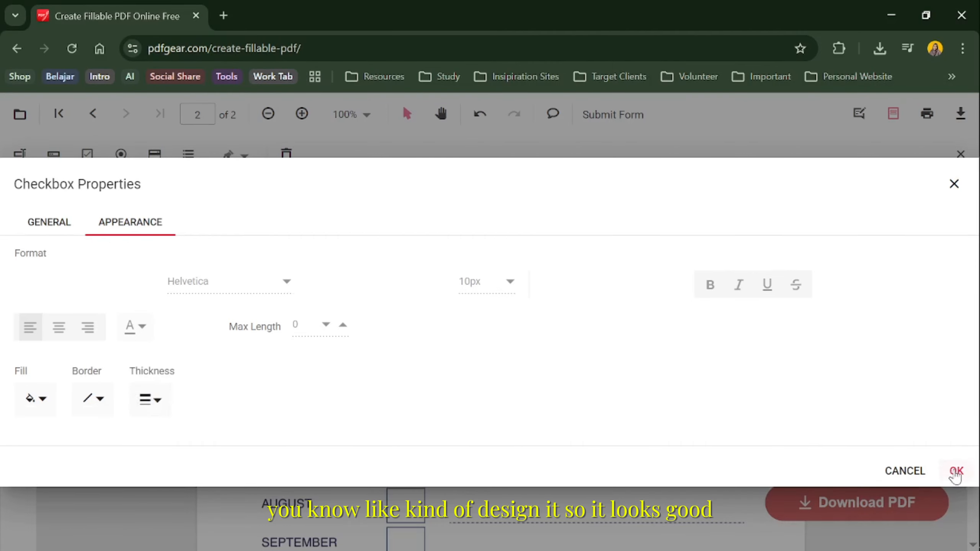
click(956, 471)
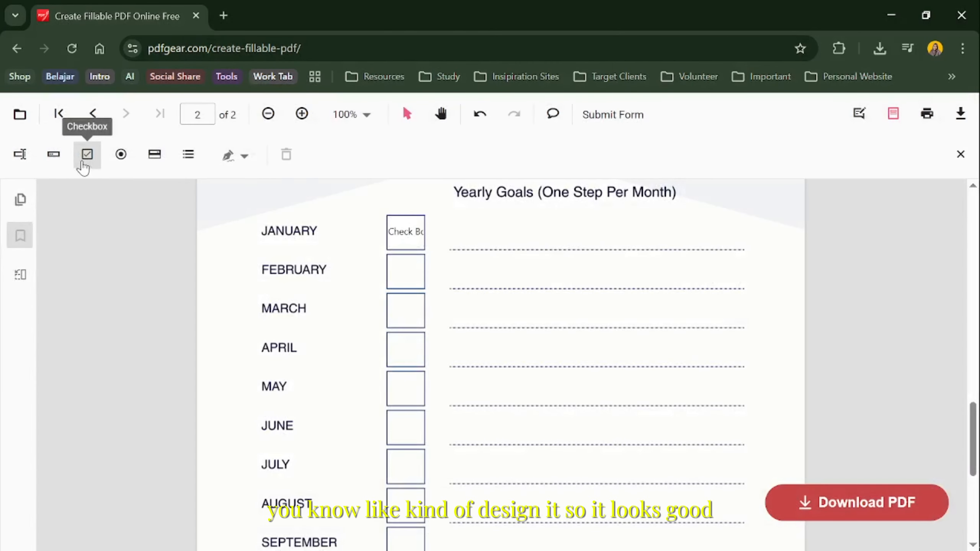
Add a textbox field on the January goal line and stretch it across the line's full width
click(20, 155)
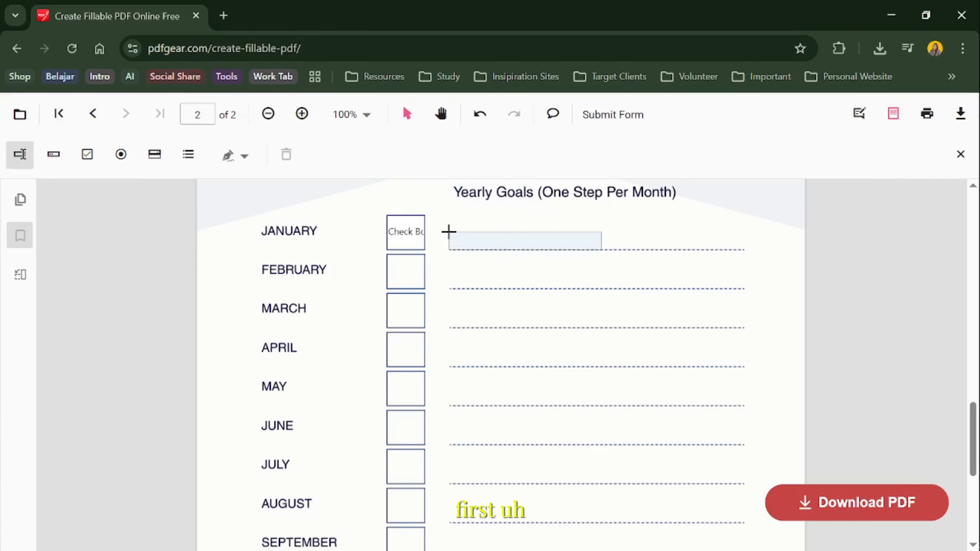
click(449, 231)
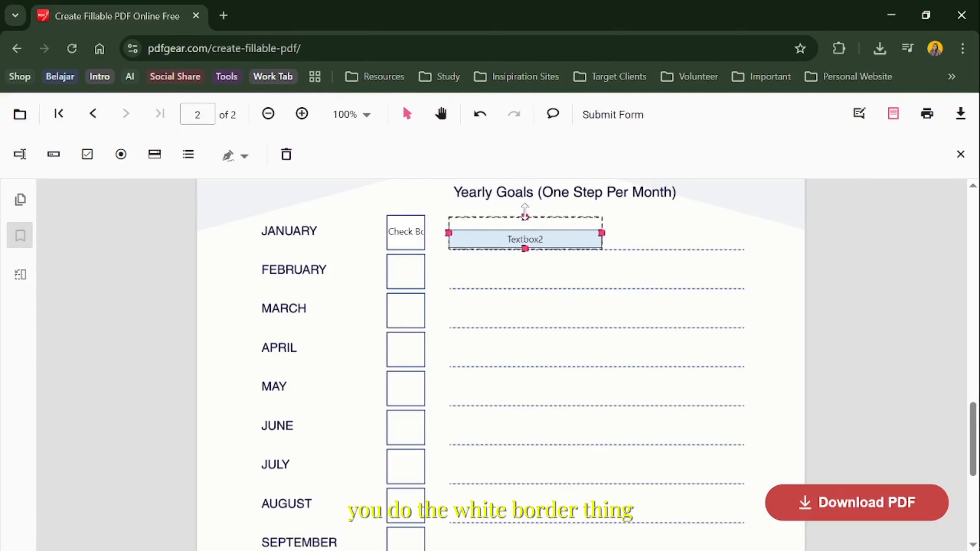
drag(525, 212, 525, 217)
drag(601, 233, 745, 232)
Set the January textbox's fill and border colors to white and its line thickness to 0 pt
right_click(509, 234)
click(548, 362)
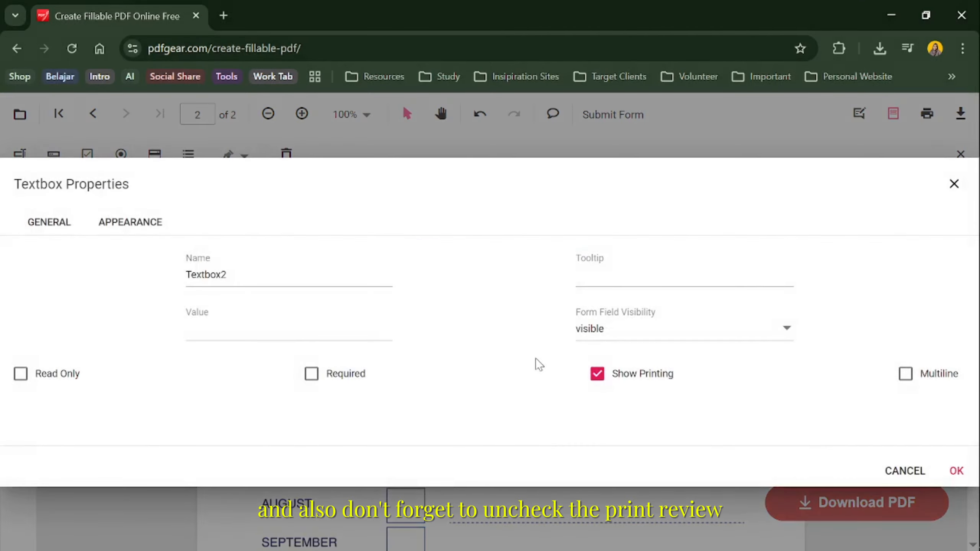
click(131, 223)
click(38, 399)
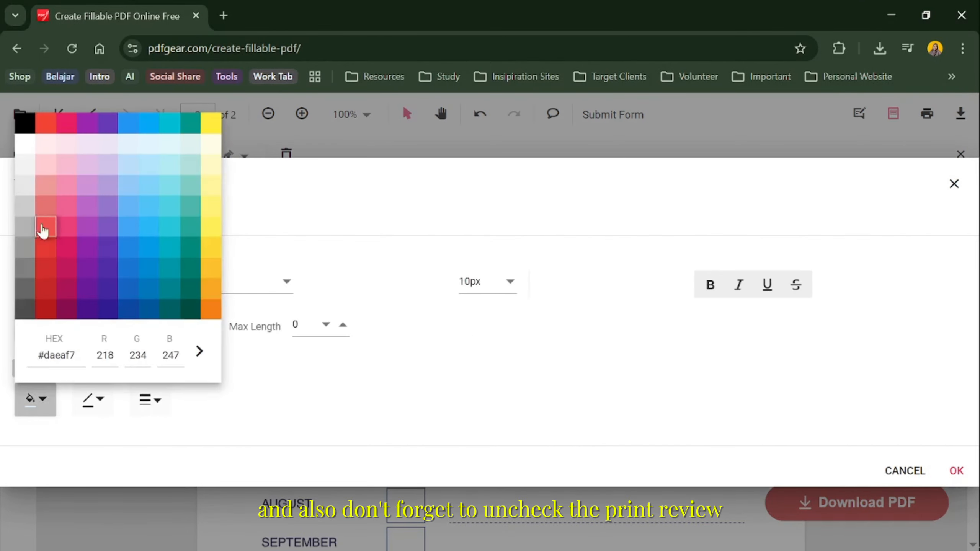
click(24, 146)
click(93, 398)
click(80, 144)
click(150, 400)
drag(212, 435, 201, 436)
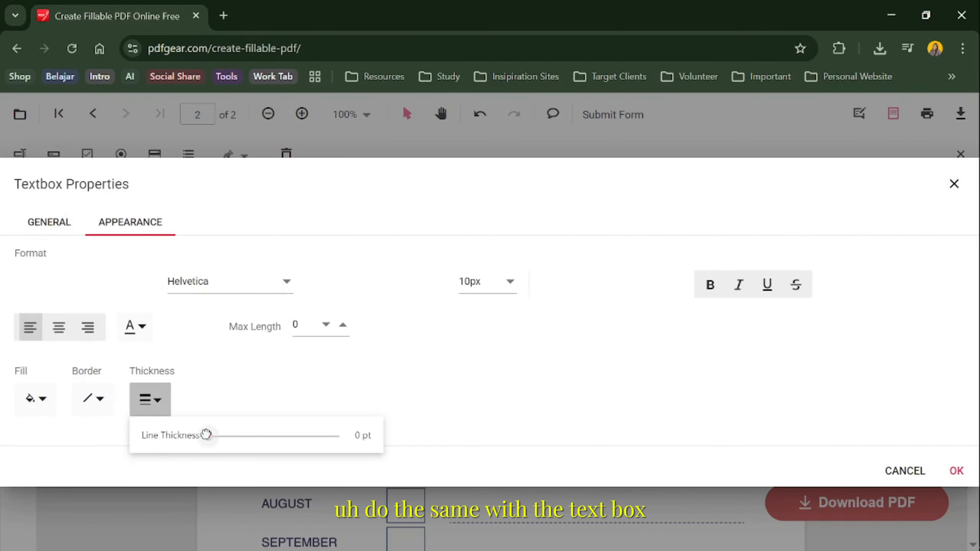
Change the January textbox's font color to dark blue and its font size to 16px, and apply the properties
click(213, 371)
click(142, 326)
click(208, 519)
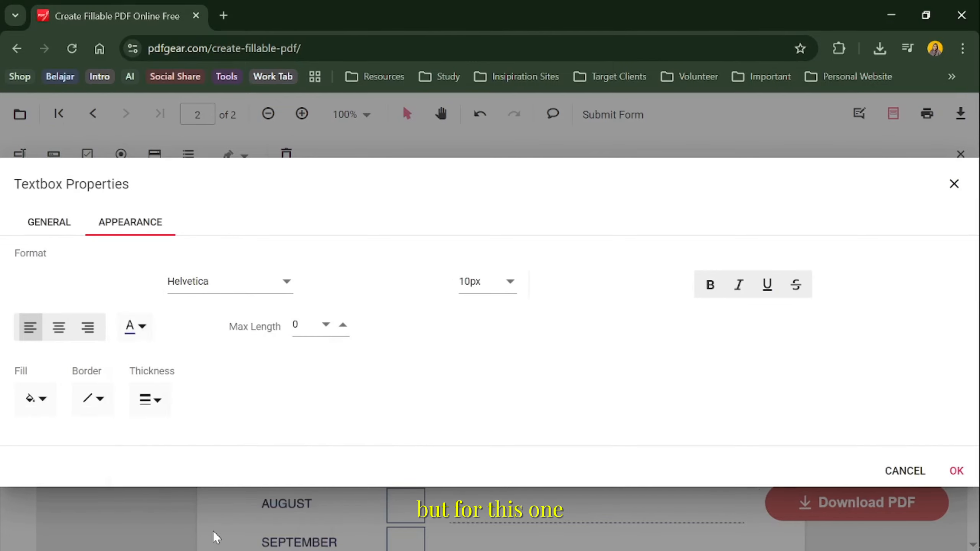
click(483, 281)
click(490, 448)
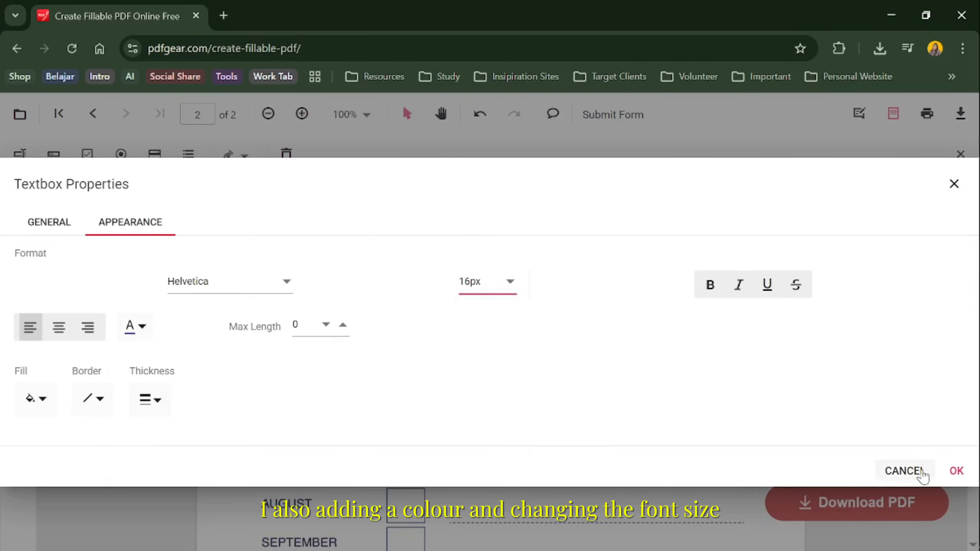
click(957, 471)
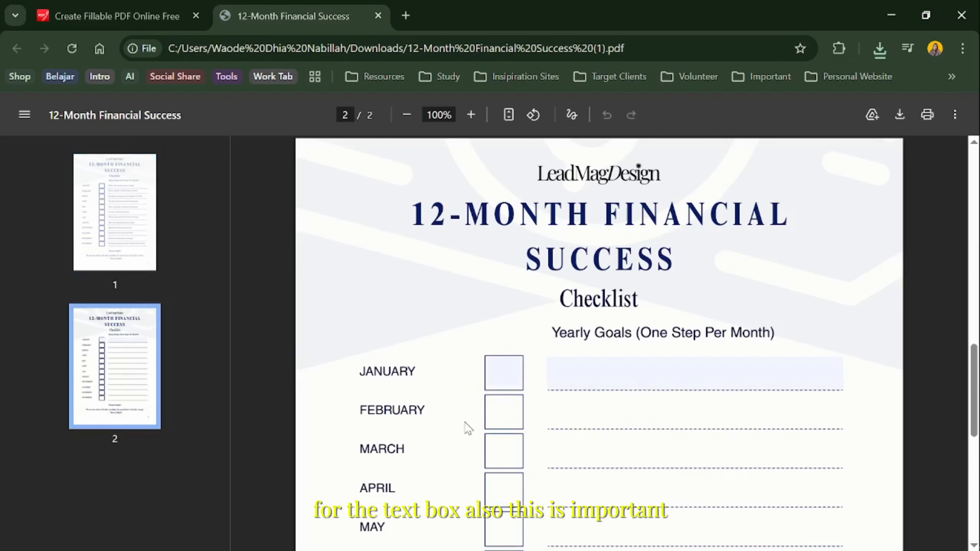
Test the fillable fields in the downloaded 12-Month Financial Success PDF by ticking the January checkbox
click(504, 372)
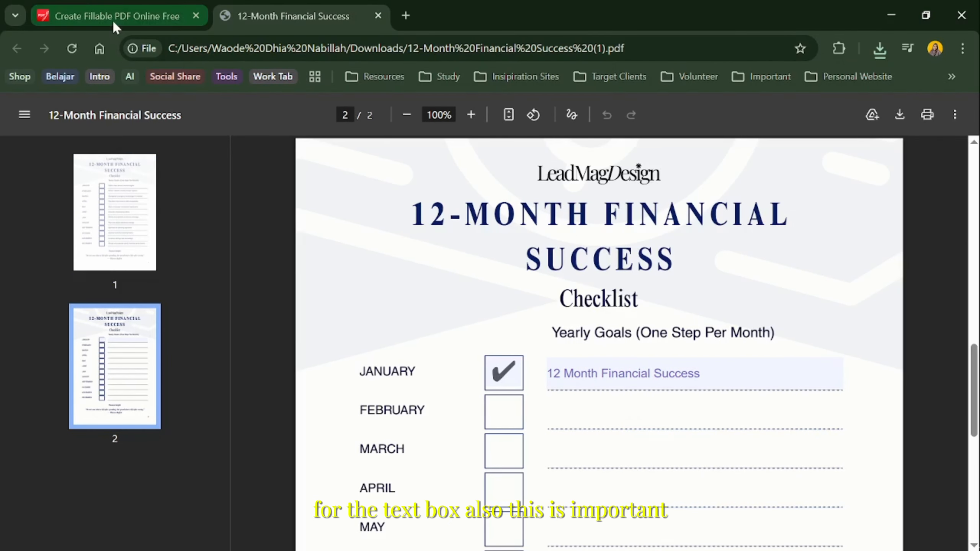
Return to the PDF form editor, copy page 2's January checkbox and place copies in the February and March boxes
click(145, 21)
click(401, 230)
right_click(401, 231)
click(428, 272)
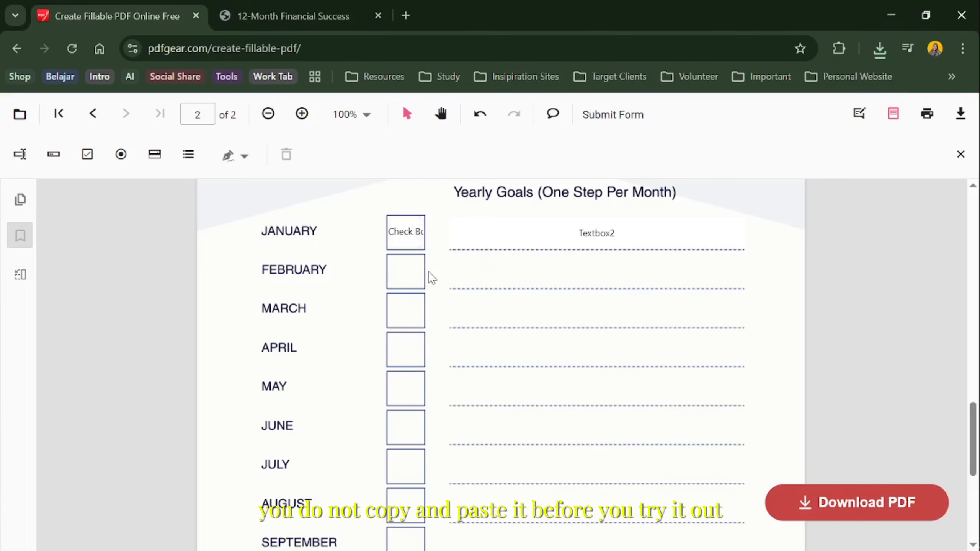
key(ctrl+v)
drag(469, 297, 410, 274)
click(445, 305)
right_click(410, 272)
click(447, 343)
drag(451, 357, 397, 314)
Paste further copies of the checkbox and fit them into the April, May, June and July boxes on page 2
right_click(462, 365)
click(466, 384)
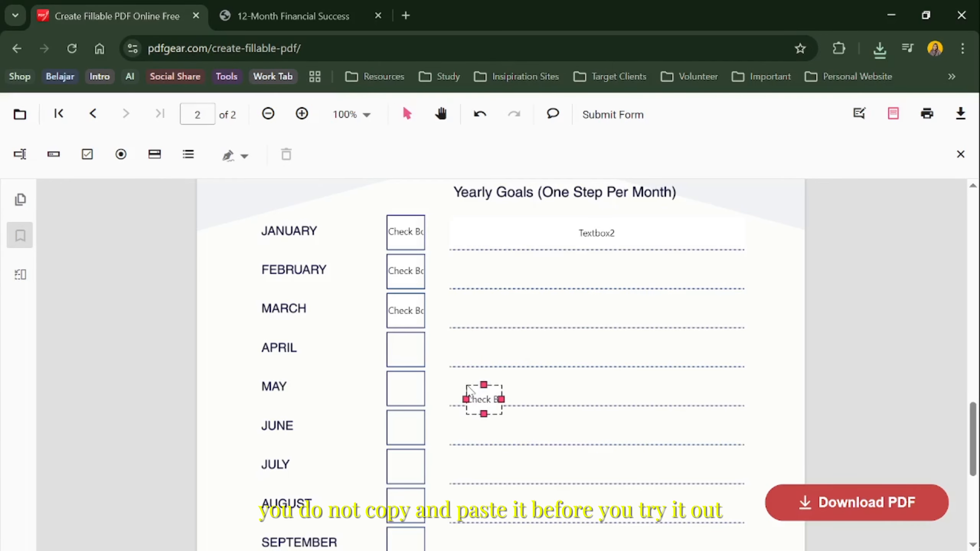
drag(473, 391, 407, 387)
right_click(466, 363)
click(481, 373)
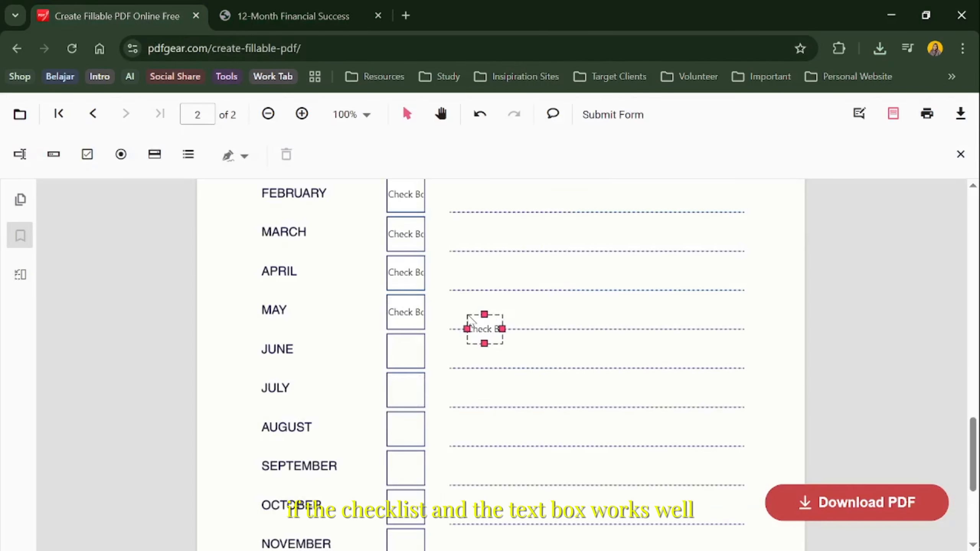
drag(485, 329, 407, 346)
right_click(449, 377)
click(468, 391)
drag(482, 402, 413, 387)
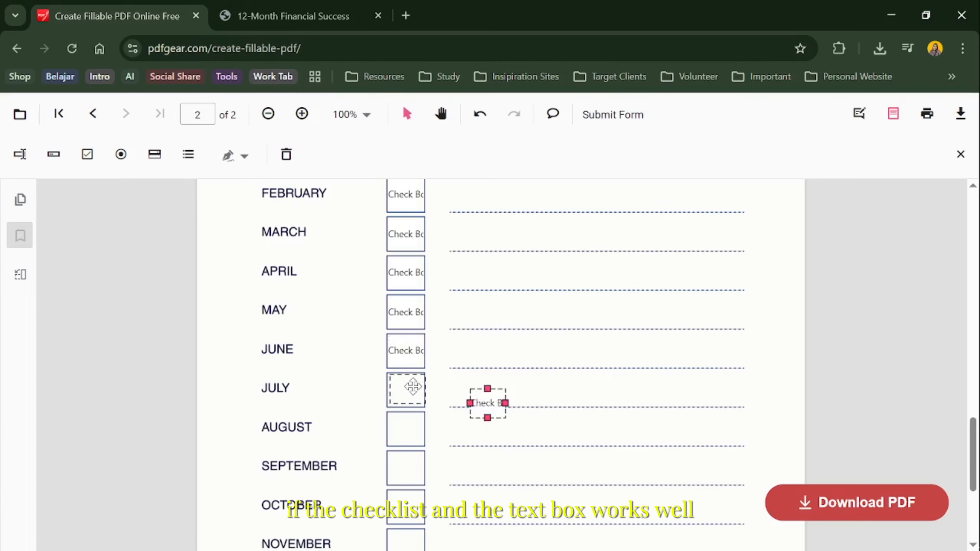
Paste checkbox copies into the August, September and October boxes on page 2
scroll(441, 402, down, 1)
right_click(441, 403)
click(479, 408)
drag(498, 421, 407, 355)
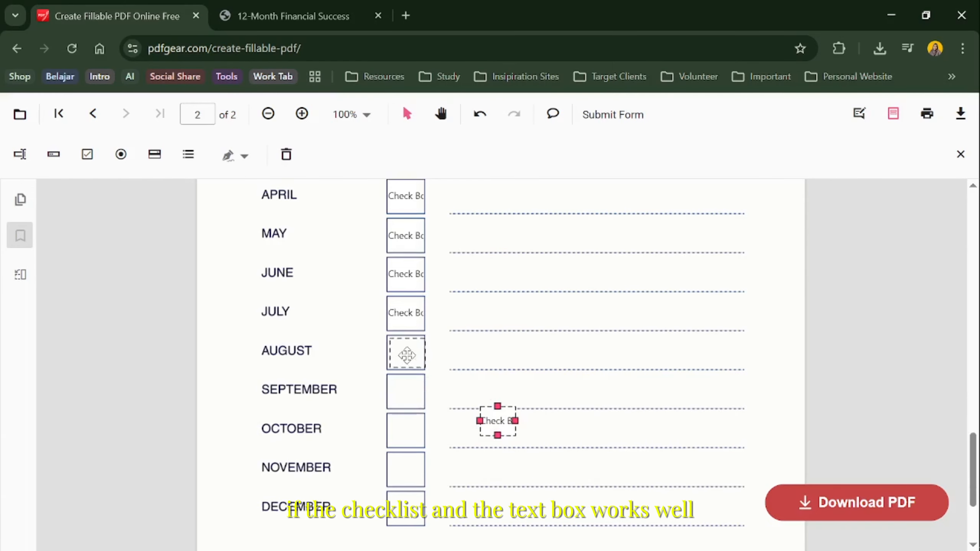
right_click(470, 373)
click(480, 380)
right_click(452, 380)
drag(500, 394, 406, 430)
click(470, 397)
Paste the last checkbox copies on page 2 into the November and December boxes
right_click(482, 421)
click(513, 444)
drag(531, 463, 408, 466)
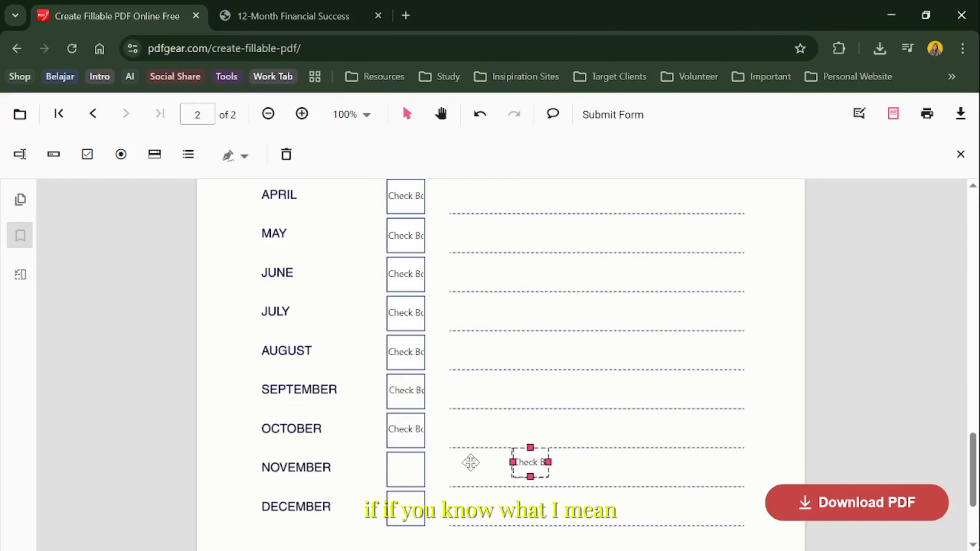
right_click(465, 447)
click(496, 468)
drag(514, 482, 408, 511)
click(523, 440)
Copy the January textbox and place copies on the February, March and April goal lines
scroll(523, 441, up, 3)
click(573, 310)
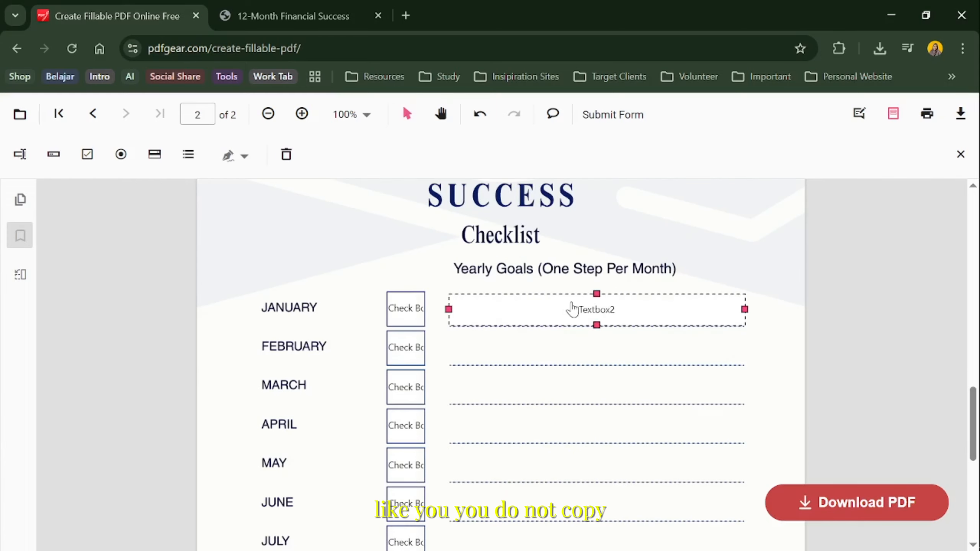
right_click(479, 340)
click(510, 358)
drag(583, 376, 524, 352)
right_click(505, 398)
click(551, 416)
drag(582, 431, 522, 391)
right_click(521, 430)
click(559, 447)
drag(604, 455, 547, 421)
Paste copies of the textbox onto the May, June, July and August goal lines
scroll(529, 484, down, 1)
right_click(523, 431)
click(556, 452)
drag(565, 463, 508, 386)
right_click(505, 438)
click(542, 458)
drag(577, 470, 535, 394)
scroll(518, 420, down, 1)
right_click(535, 423)
click(563, 440)
right_click(551, 427)
click(583, 446)
drag(618, 463, 561, 434)
Paste the remaining textbox copies onto the September, October, November and December goal lines
scroll(556, 456, down, 1)
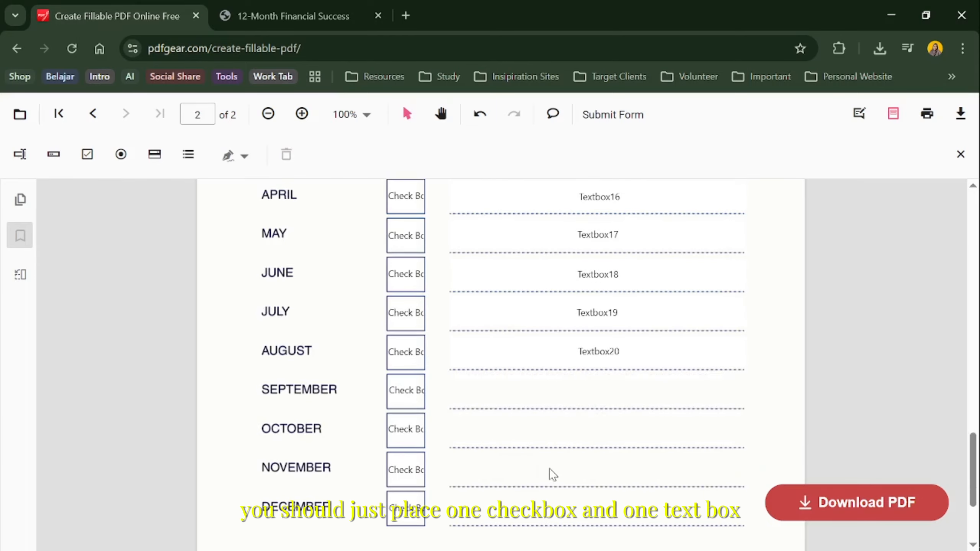
right_click(544, 461)
click(573, 478)
drag(592, 489, 533, 391)
right_click(536, 432)
click(567, 449)
drag(573, 449, 517, 427)
scroll(518, 427, down, 1)
right_click(556, 447)
click(585, 464)
drag(585, 464, 517, 432)
right_click(544, 439)
click(574, 457)
Add a checkbox field in page 1's January box and resize it to fill the box
scroll(506, 457, up, 16)
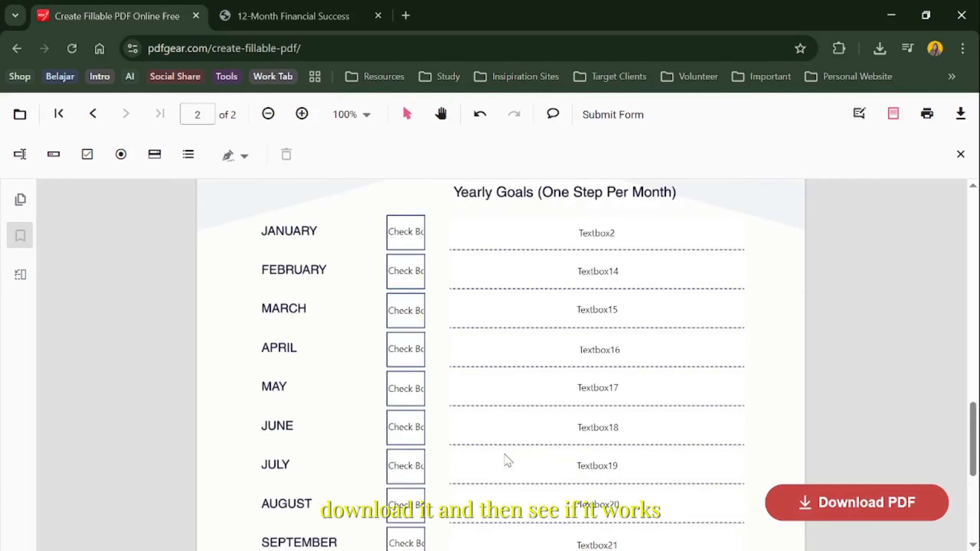
click(88, 155)
click(389, 347)
drag(406, 361, 405, 377)
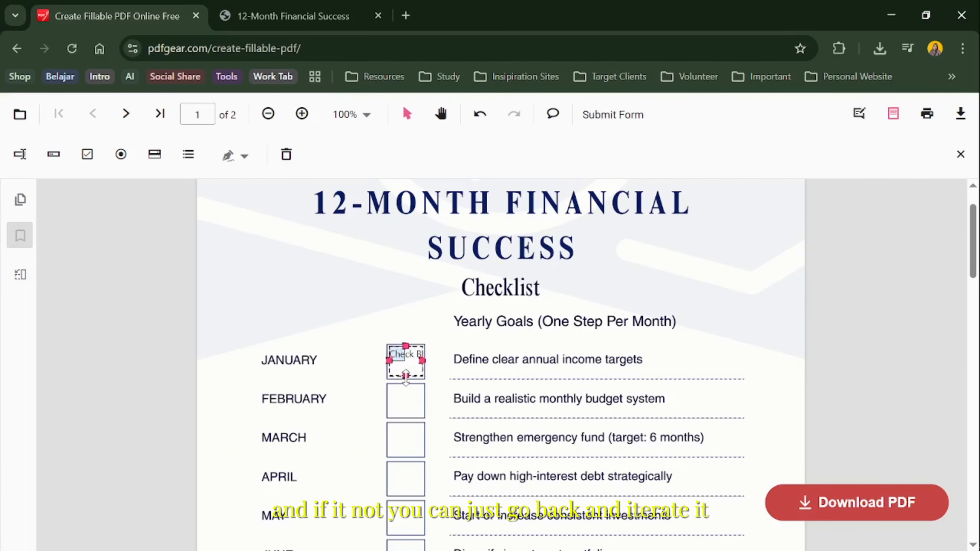
Adjust the line thickness in the appearance properties of page 1's January checkbox and apply the properties
right_click(407, 366)
click(427, 479)
click(111, 222)
click(150, 400)
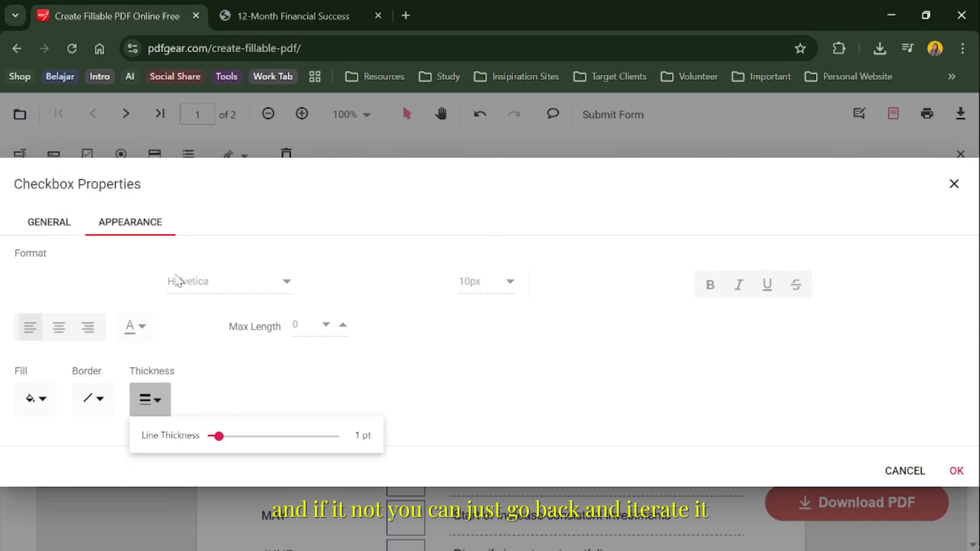
click(957, 471)
Copy page 1's January checkbox and place copies in the February, March and April boxes
key(ctrl+c)
key(ctrl+v)
drag(407, 404, 409, 402)
key(ctrl+v)
drag(479, 429, 406, 440)
scroll(450, 433, down, 1)
key(ctrl+v)
drag(490, 458, 403, 404)
Paste checkbox copies into the May, June, July and August boxes on page 1
scroll(425, 405, down, 1)
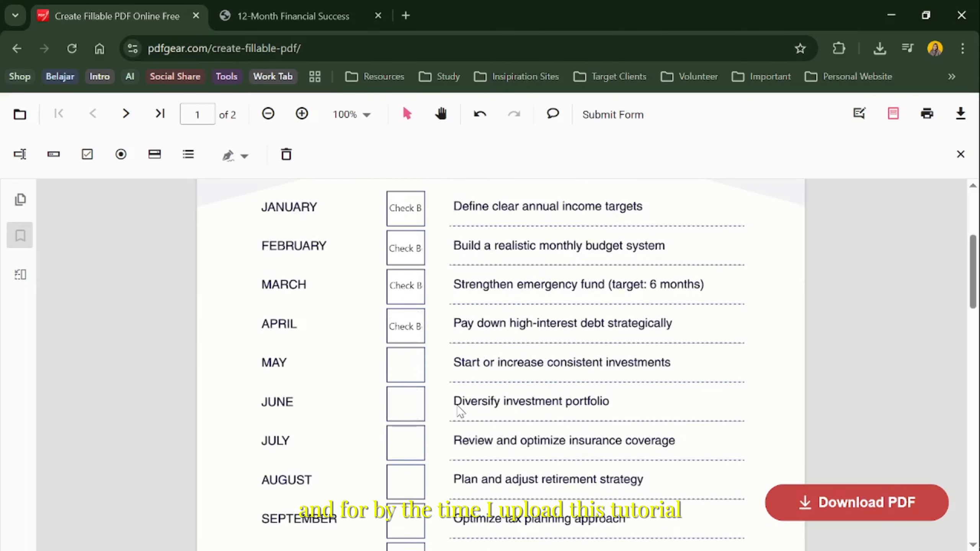
key(ctrl+v)
drag(497, 441, 405, 365)
key(ctrl+v)
drag(516, 406, 400, 403)
scroll(399, 403, down, 1)
key(ctrl+v)
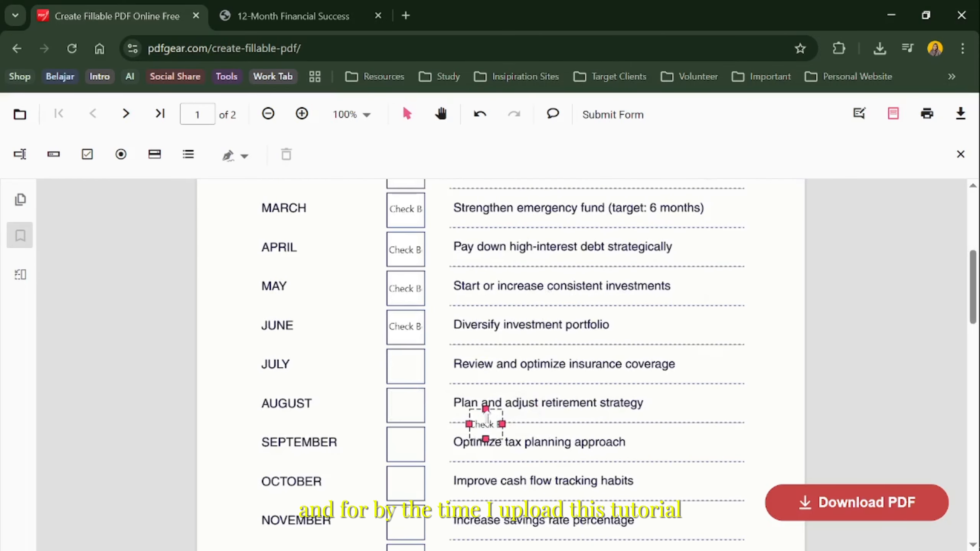
drag(486, 422, 405, 366)
key(ctrl+v)
drag(489, 400, 408, 409)
Paste checkbox copies into the September, October, November and December boxes on page 1
scroll(408, 410, down, 1)
key(ctrl+v)
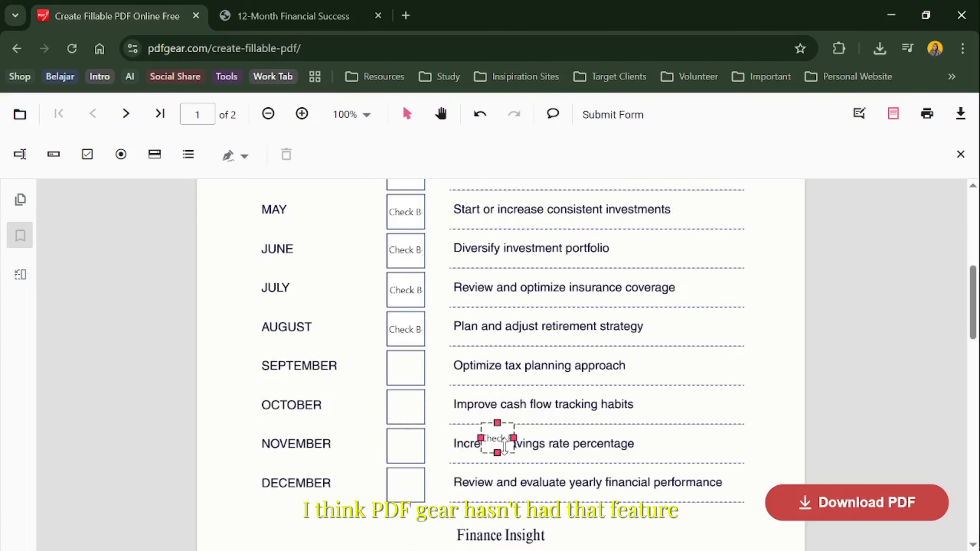
drag(499, 440, 405, 368)
key(ctrl+v)
drag(512, 401, 405, 406)
key(ctrl+v)
drag(492, 424, 405, 447)
key(ctrl+v)
drag(526, 459, 405, 486)
Download the completed fillable PDF and open the downloaded file
click(800, 507)
click(772, 88)
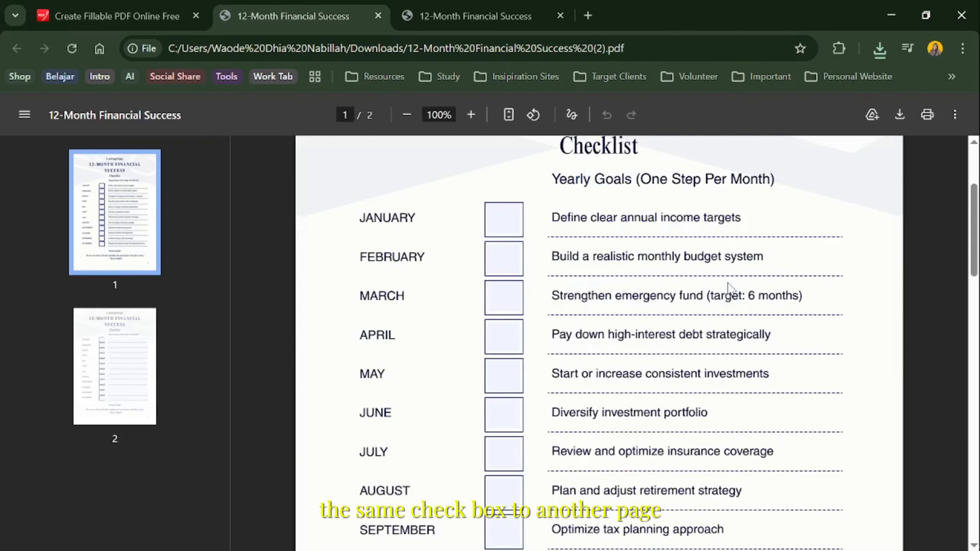
Test page 1 of the downloaded checklist by ticking the checkboxes from January to December
click(503, 221)
click(502, 259)
click(503, 297)
click(503, 337)
click(502, 390)
click(503, 414)
scroll(502, 414, down, 2)
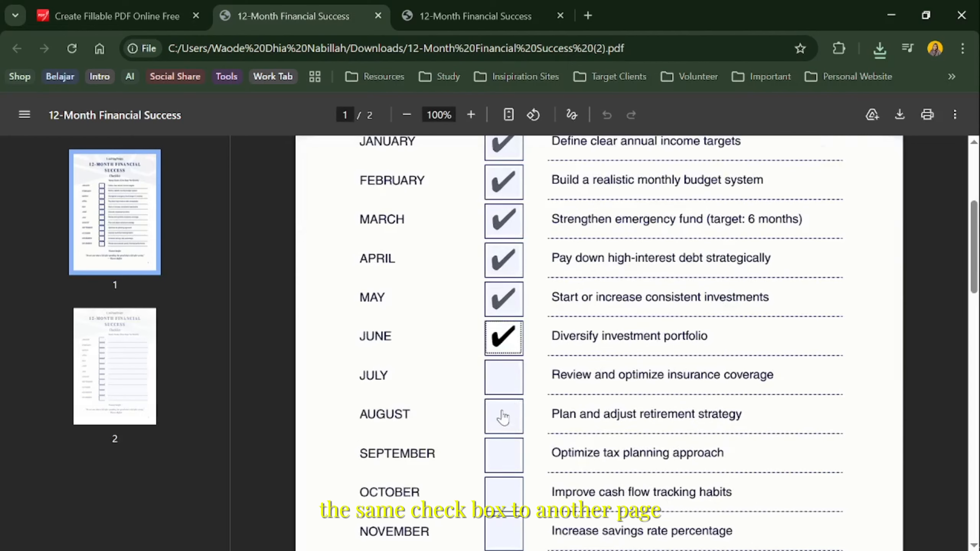
click(503, 376)
click(501, 415)
scroll(502, 415, down, 2)
click(502, 377)
click(503, 417)
click(508, 458)
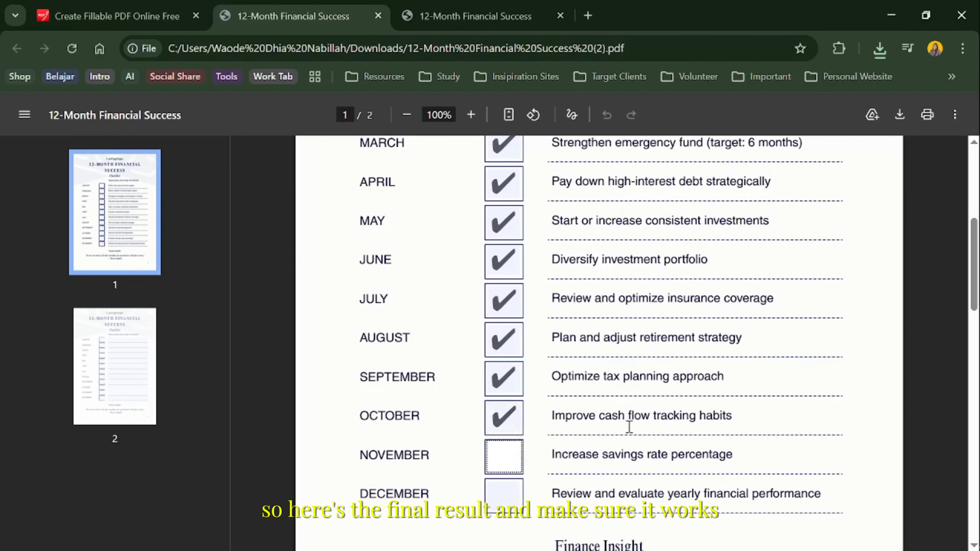
click(508, 498)
Test page 2 of the downloaded checklist by ticking its monthly checkboxes from January to December
scroll(627, 436, down, 9)
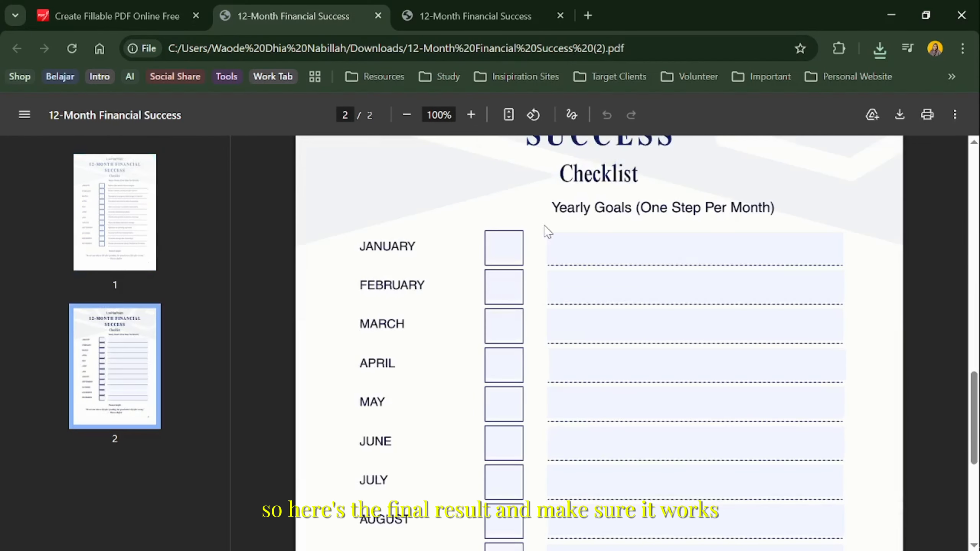
click(504, 247)
click(503, 286)
click(565, 249)
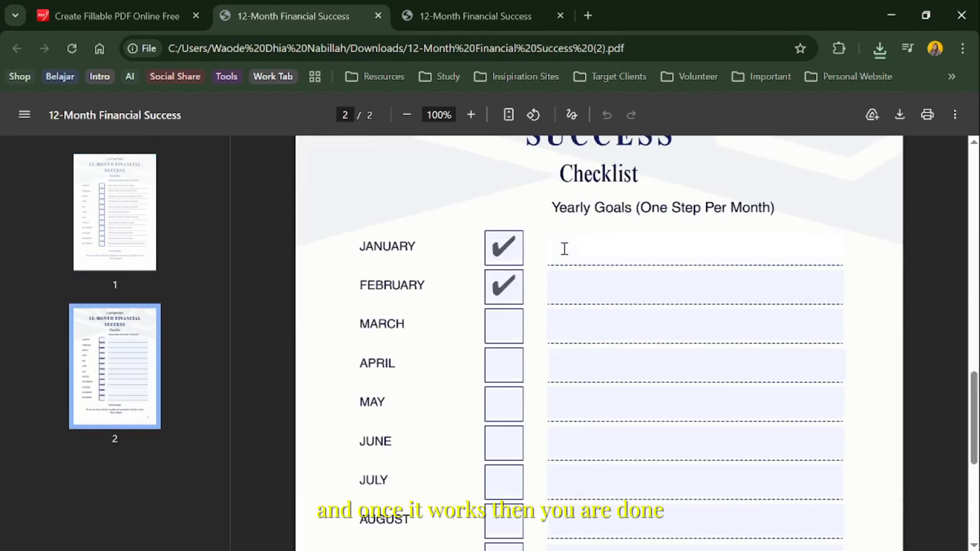
click(504, 325)
click(503, 365)
click(506, 401)
scroll(507, 402, down, 2)
click(506, 367)
click(513, 412)
click(506, 444)
scroll(507, 448, down, 2)
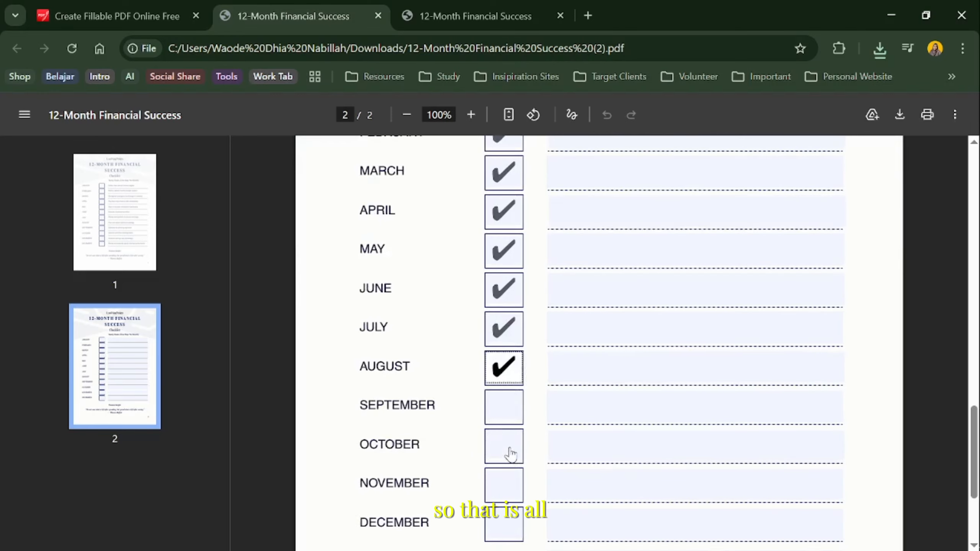
click(505, 409)
click(505, 445)
scroll(508, 444, down, 2)
click(505, 410)
click(505, 444)
Test the January, February, March and April text fields on page 2 by filling each line with repeated letter "a"
scroll(618, 414, up, 6)
scroll(619, 414, up, 4)
click(582, 396)
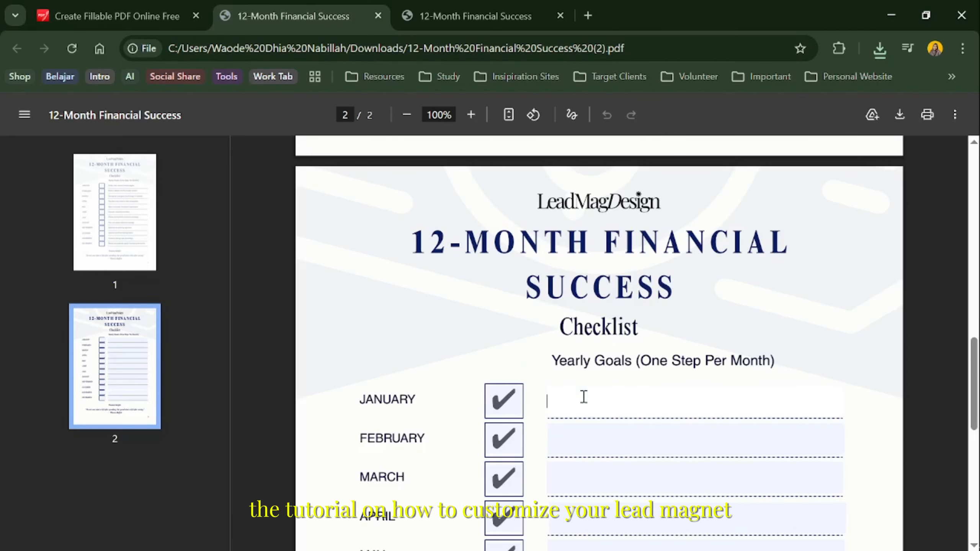
text(aaaaaaaaaaaaaaaaaaaaaaaaaaaaaaaaaaaaaaaaaa)
click(682, 426)
text(aaaaaaaaaaaaaaaaaaaaaaaaaaaaaaaaaaaaaaaaa)
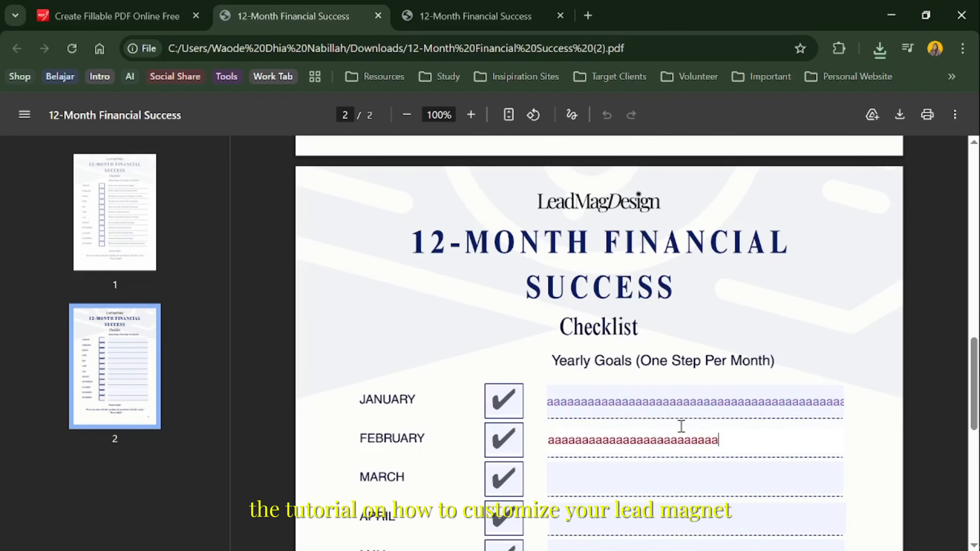
click(648, 473)
text(aaaaaaaaaaaaaaaaaaaaaaaaaaaaaaaaaaaaaaaaa)
scroll(641, 467, down, 2)
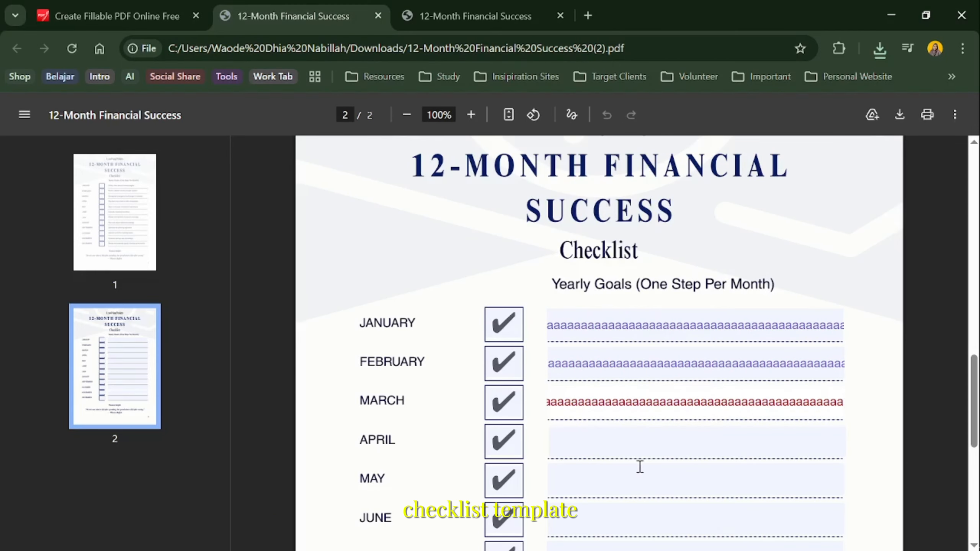
click(595, 434)
text(aaaaaaaaaaaaaaaaaaaaaaaaaaaaaaaaaaaaaaaaa)
scroll(898, 442, down, 2)
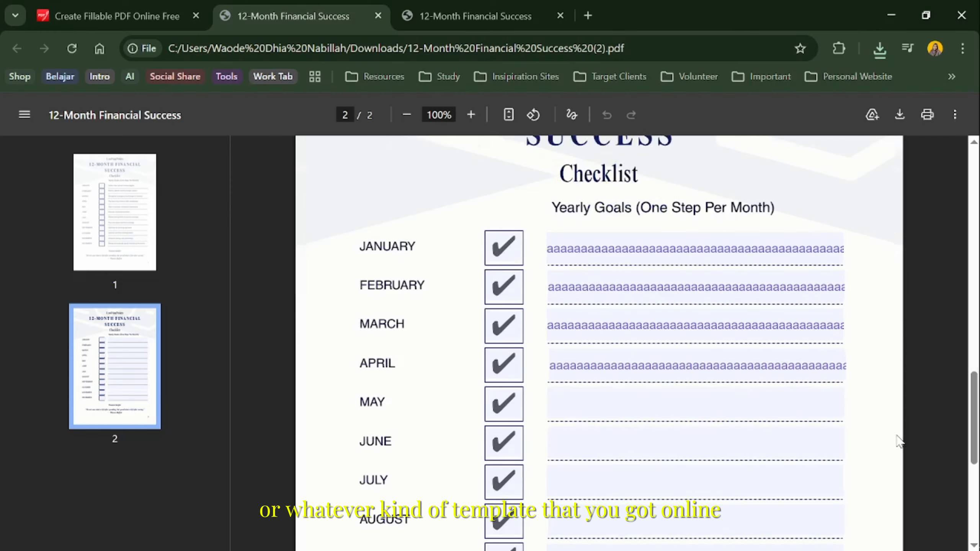